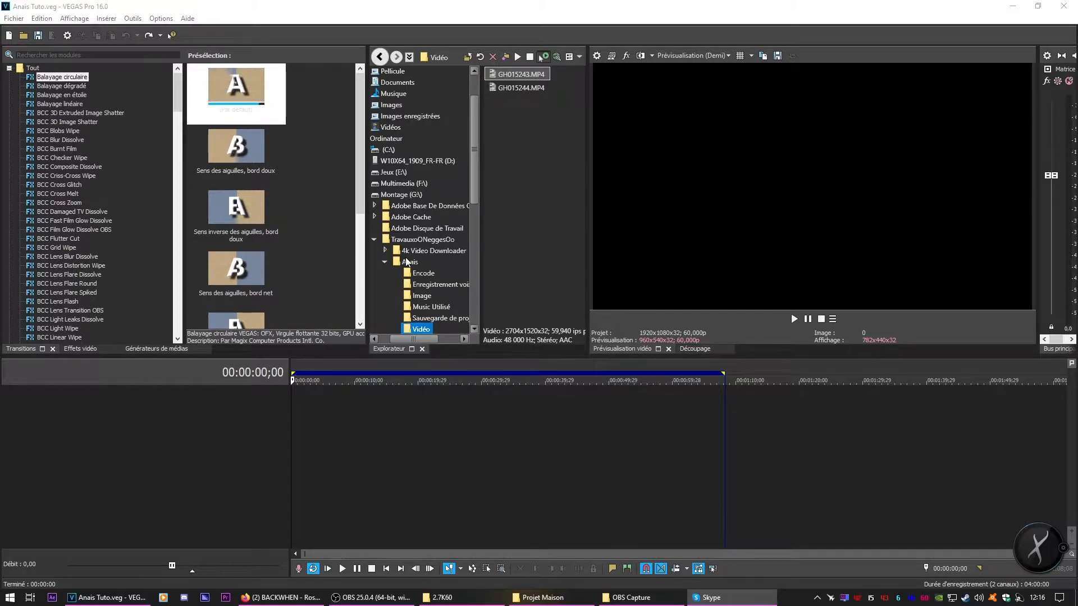
# Place the GH015243.MP4 and GH015244.MP4 clips one after the other on the empty timeline
pyautogui.click(541, 121)
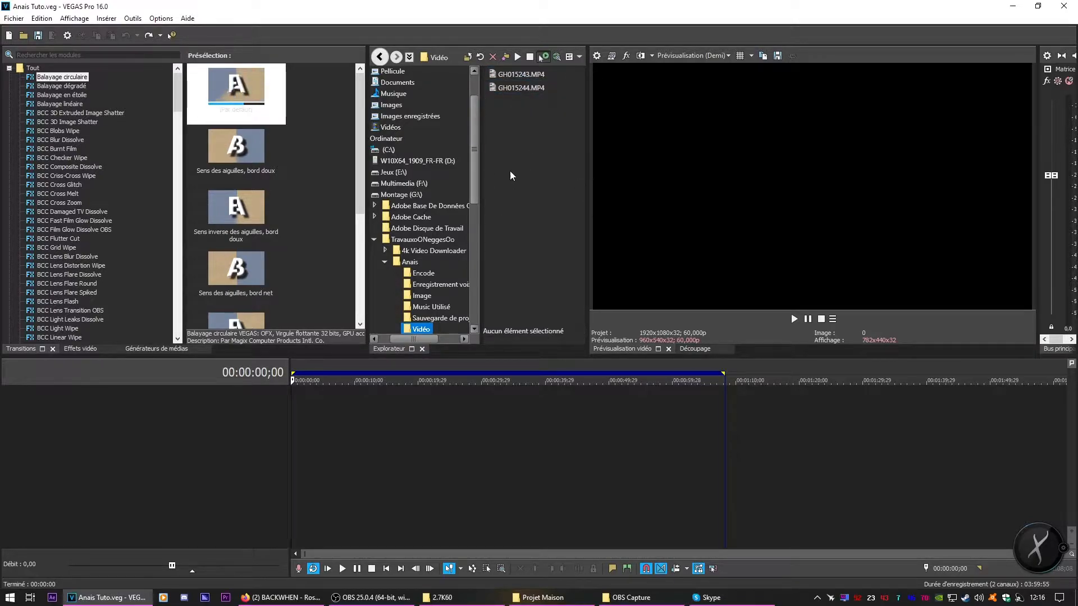
pyautogui.click(518, 79)
pyautogui.moveTo(517, 79); pyautogui.dragTo(288, 401)
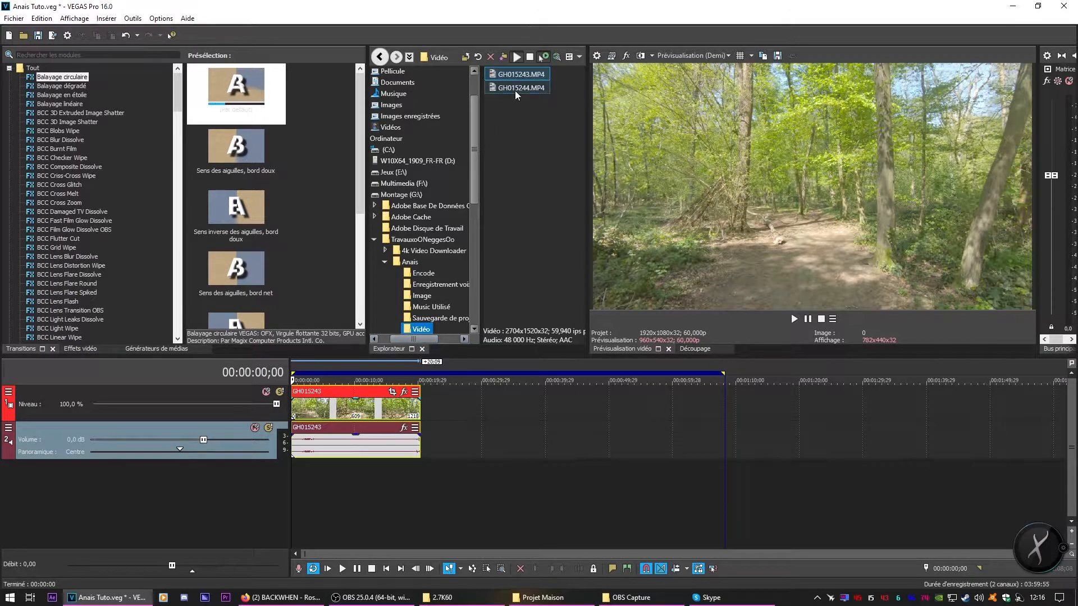
pyautogui.moveTo(518, 89); pyautogui.dragTo(446, 417)
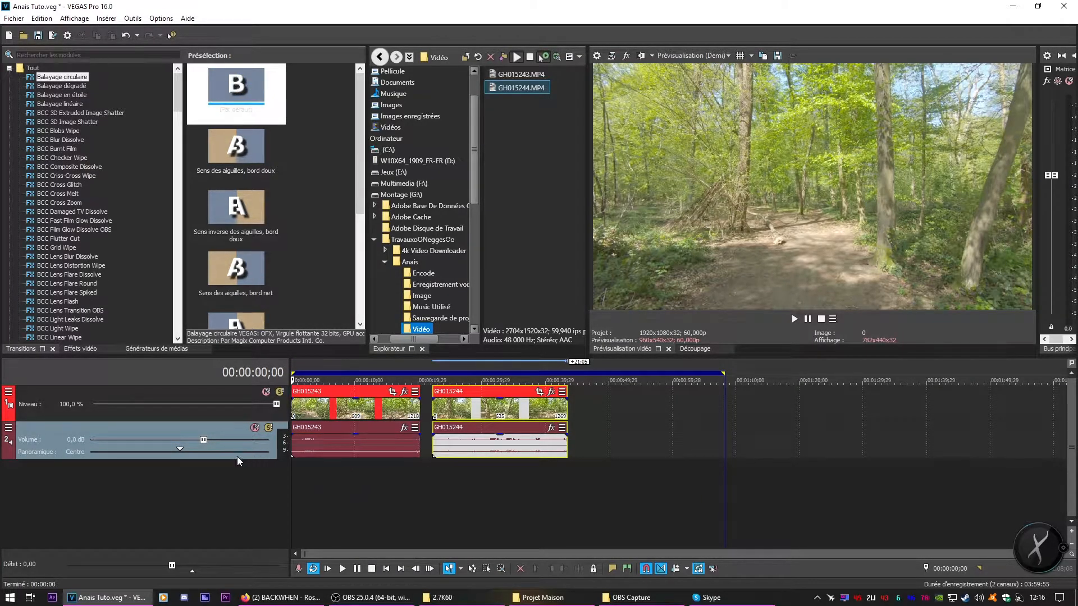
# Delete the audio track and move the GH015244 clip onto a new video track, starting where GH015243 ends
pyautogui.click(509, 444)
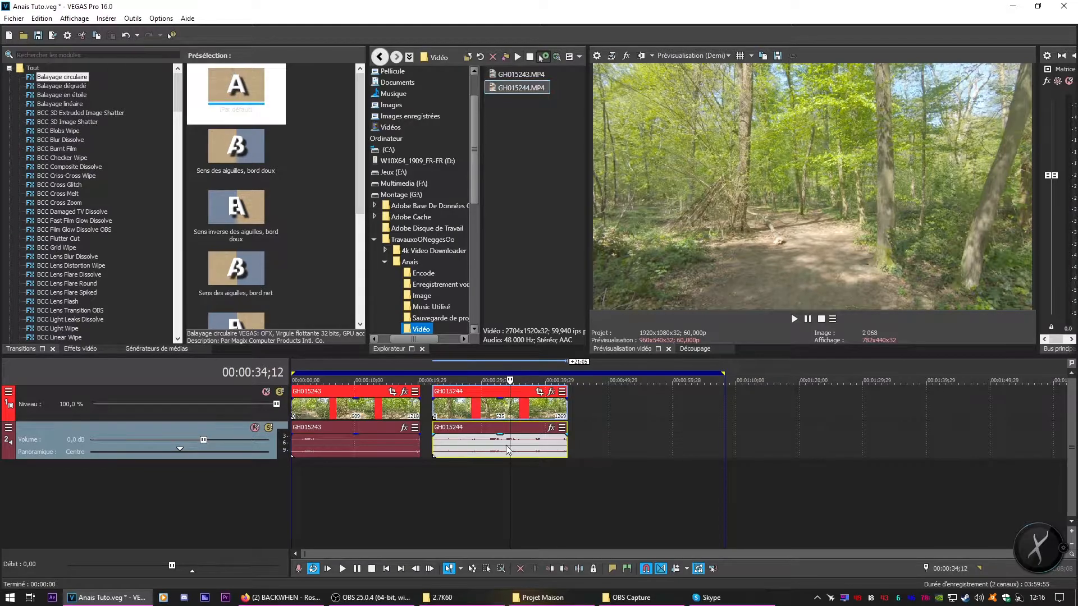
pyautogui.rightClick(488, 444)
pyautogui.rightClick(215, 432)
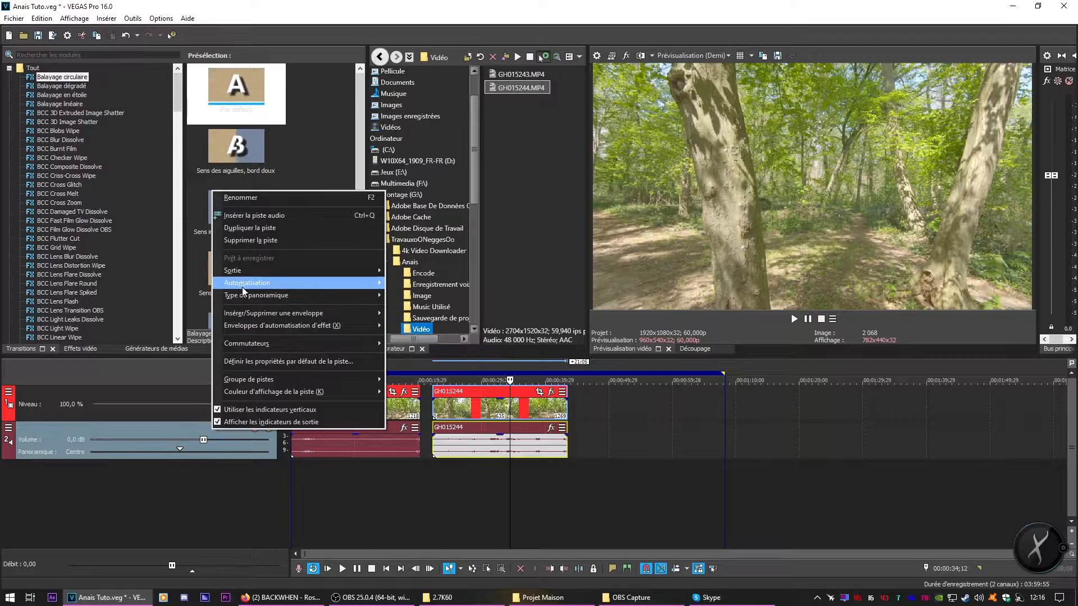
pyautogui.click(254, 246)
pyautogui.moveTo(494, 421); pyautogui.dragTo(448, 458)
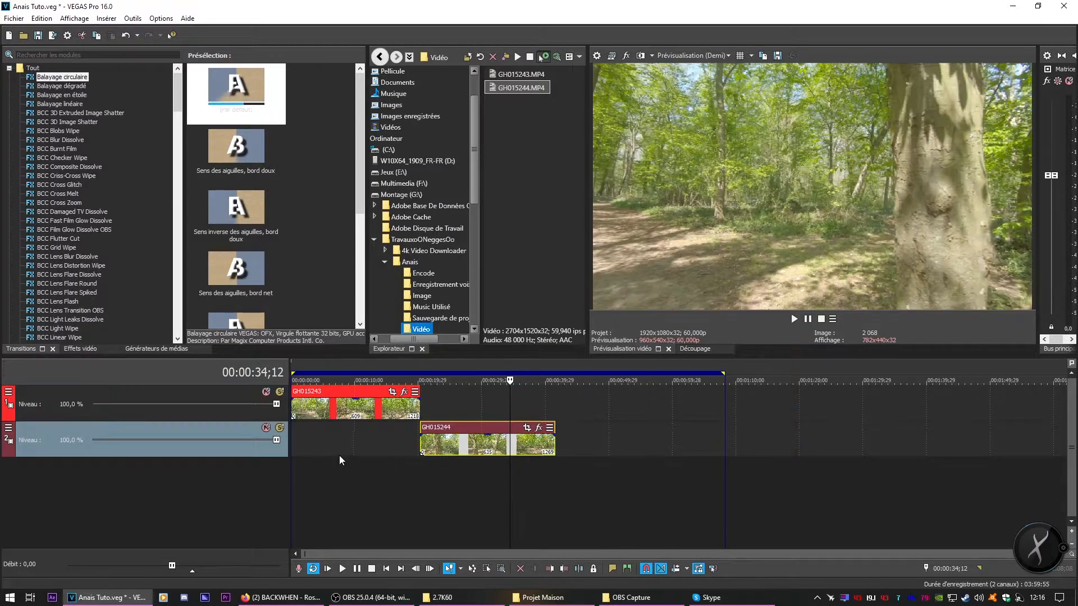
# Play the timeline, place the cursor at 00:00:08;19, and move the GH015244 clip up to the first track after a gap
pyautogui.press('space')
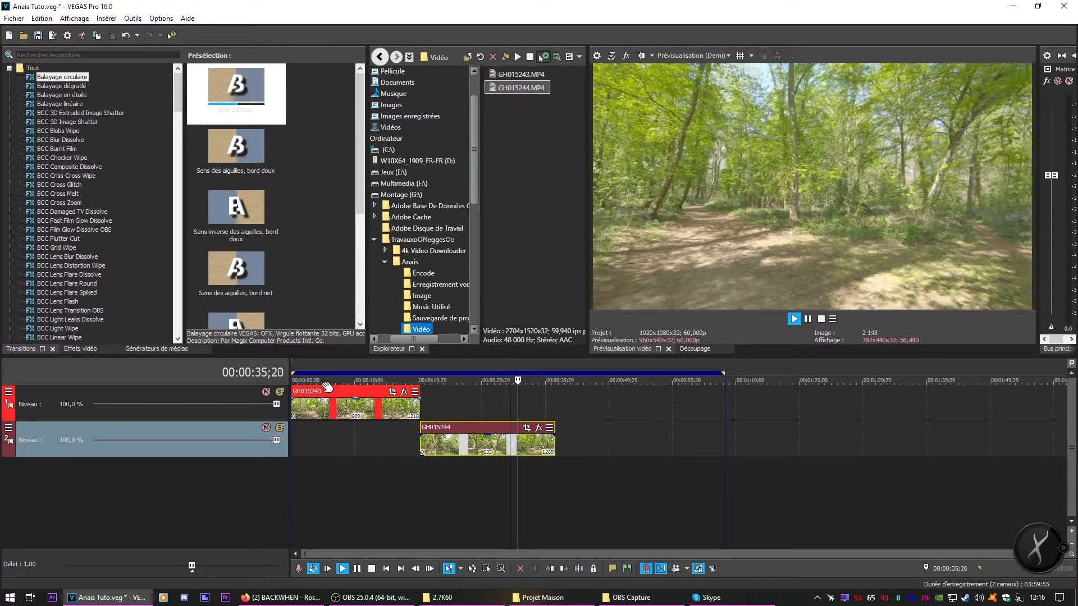
pyautogui.click(346, 477)
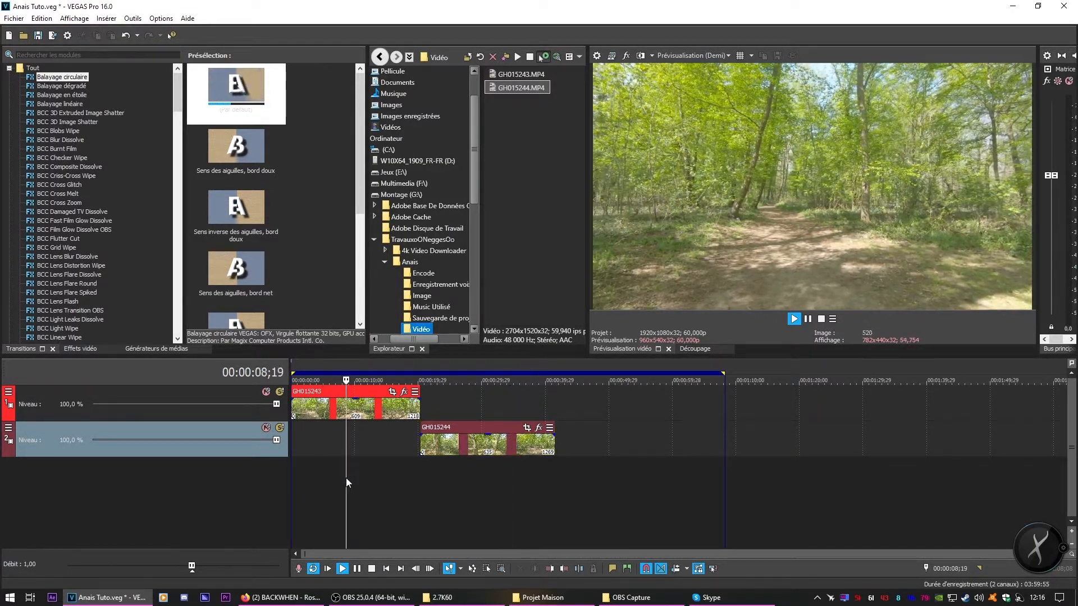
pyautogui.press('space')
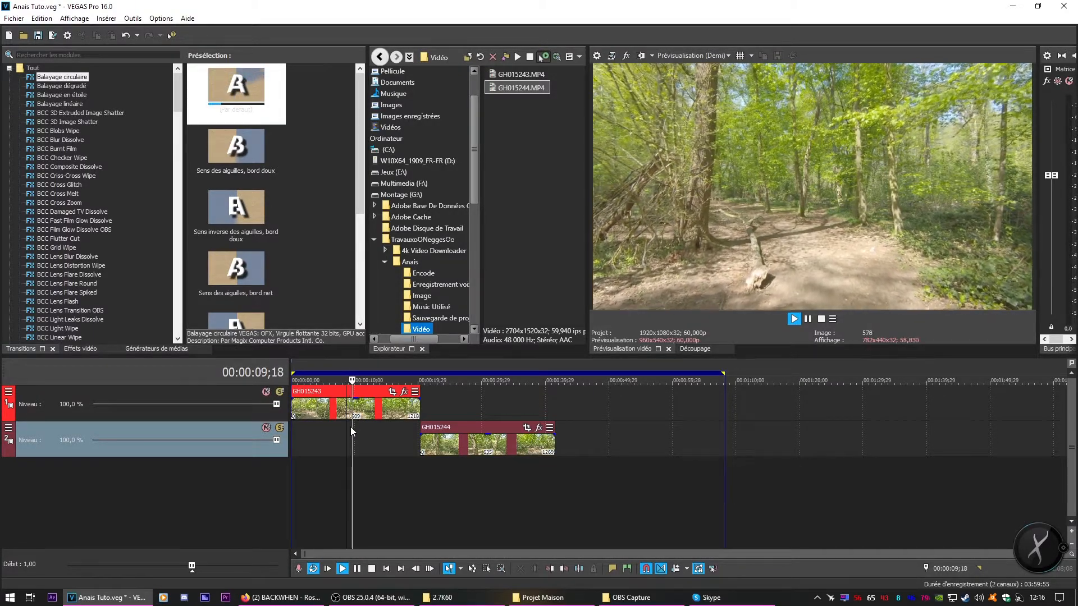
pyautogui.press('space')
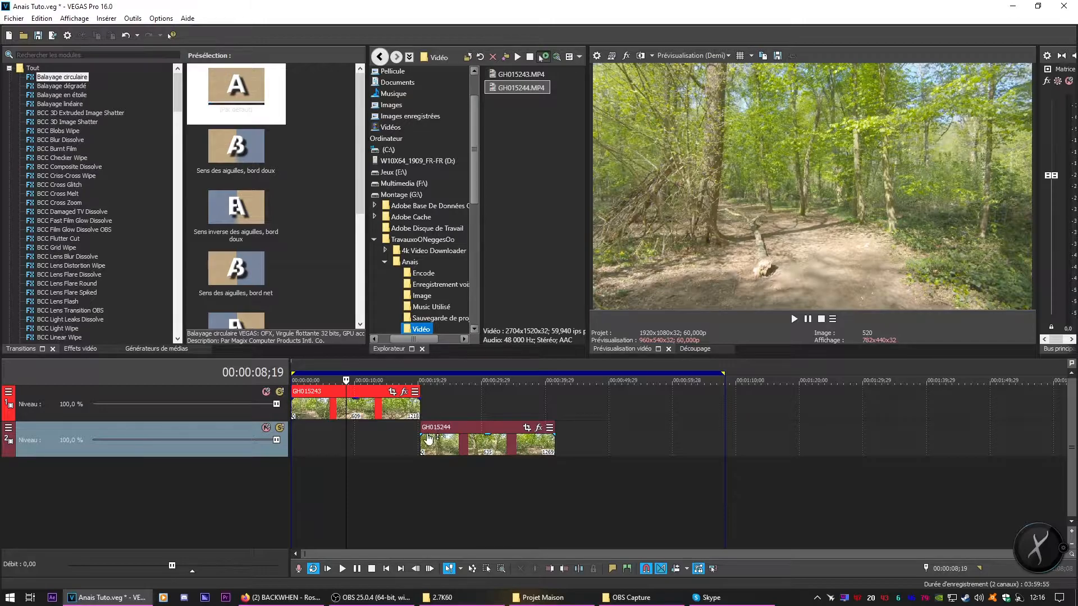
pyautogui.moveTo(428, 439); pyautogui.dragTo(461, 402)
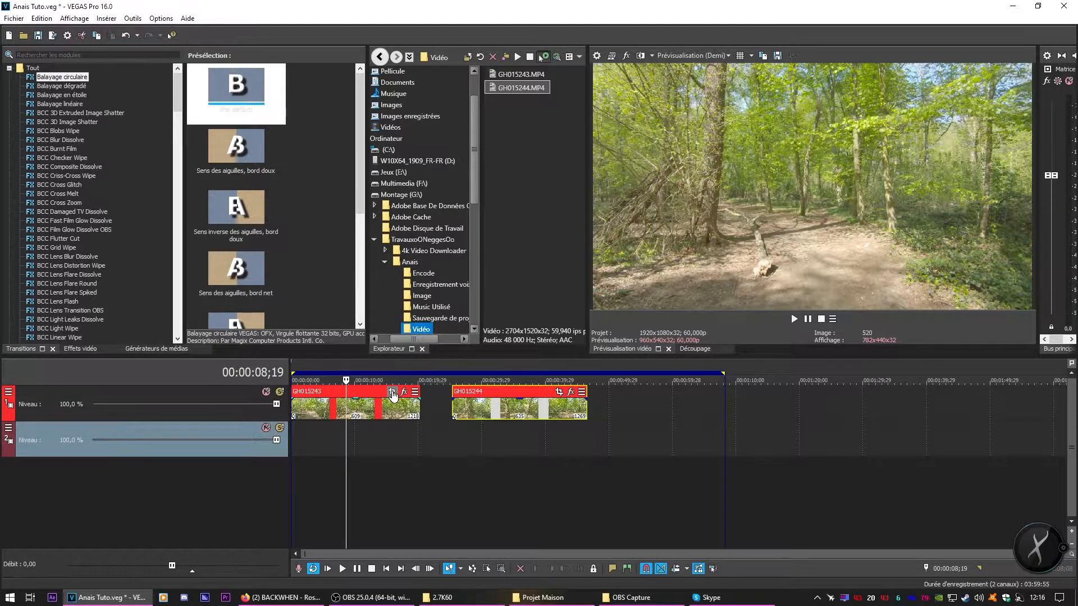
# Open the pan/crop settings of the GH015243 clip and enlarge the window beside the preview
pyautogui.click(392, 392)
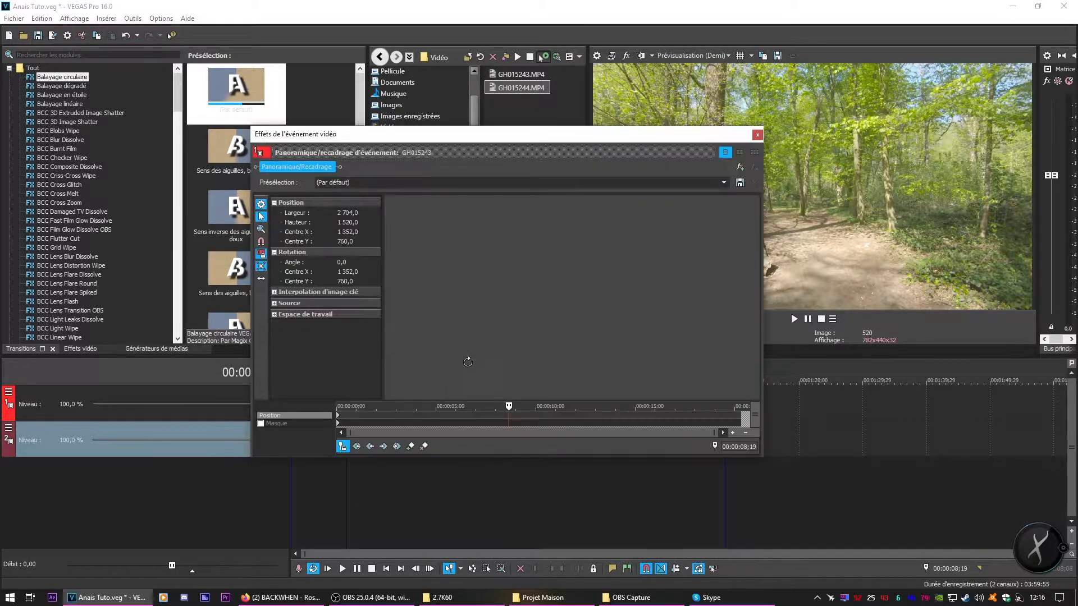
pyautogui.moveTo(762, 459); pyautogui.dragTo(929, 539)
pyautogui.moveTo(621, 145); pyautogui.dragTo(554, 95)
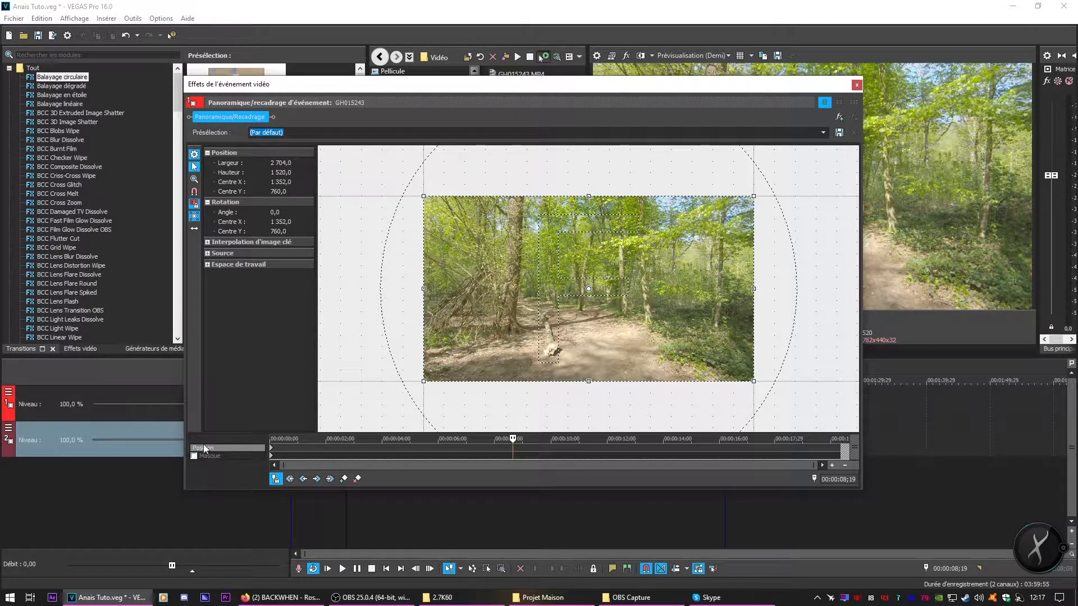
pyautogui.moveTo(648, 92); pyautogui.dragTo(484, 130)
pyautogui.moveTo(461, 327)
pyautogui.mouseDown()
pyautogui.moveTo(651, 322)
pyautogui.moveTo(205, 320)
pyautogui.moveTo(471, 323)
pyautogui.mouseUp()
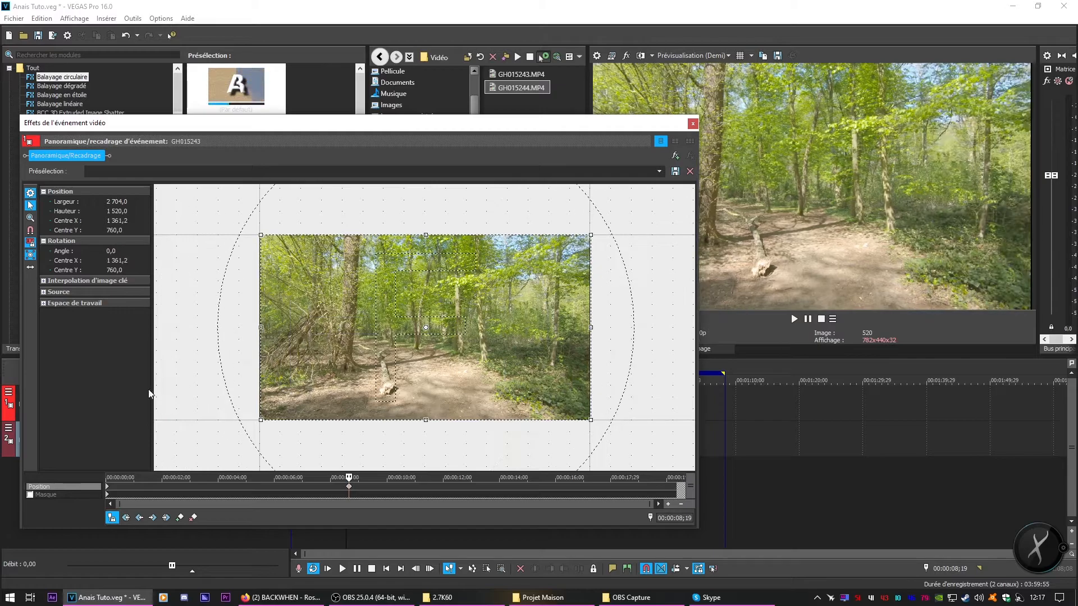
pyautogui.moveTo(399, 125); pyautogui.dragTo(516, 127)
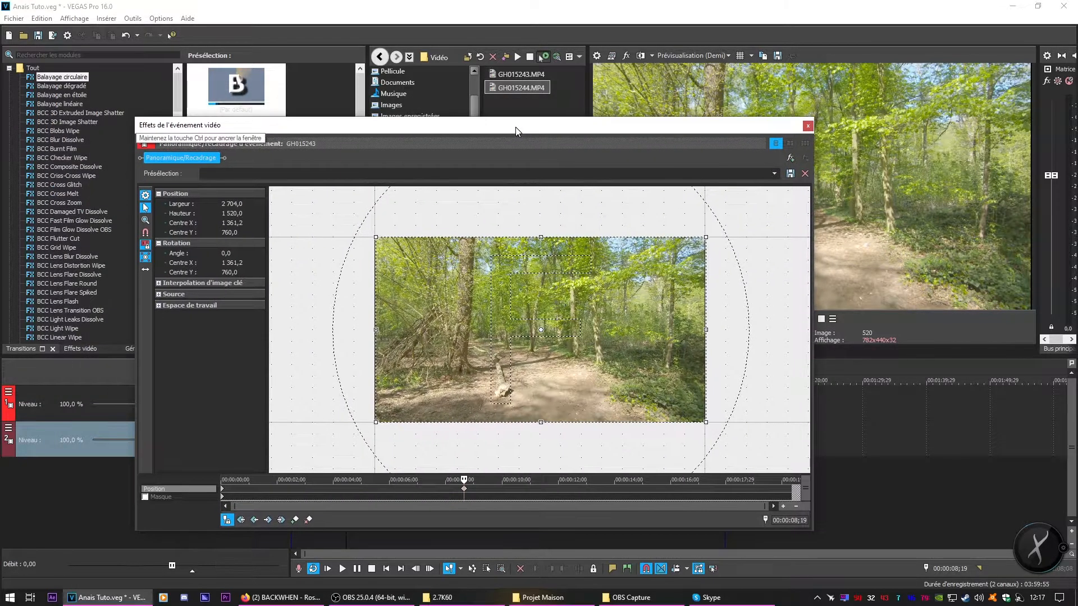
pyautogui.rightClick(465, 493)
pyautogui.click(494, 407)
pyautogui.rightClick(477, 353)
pyautogui.click(498, 360)
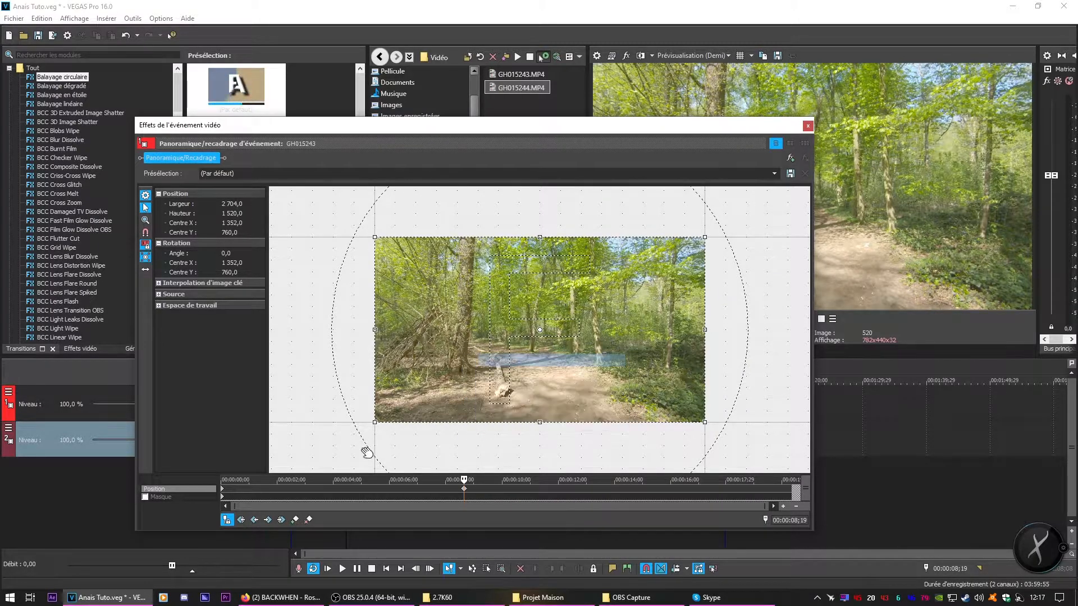
# Enable the clip's mask and start a path down the frame's left edge, aligning its bottom-left point at X 1.5
pyautogui.click(146, 498)
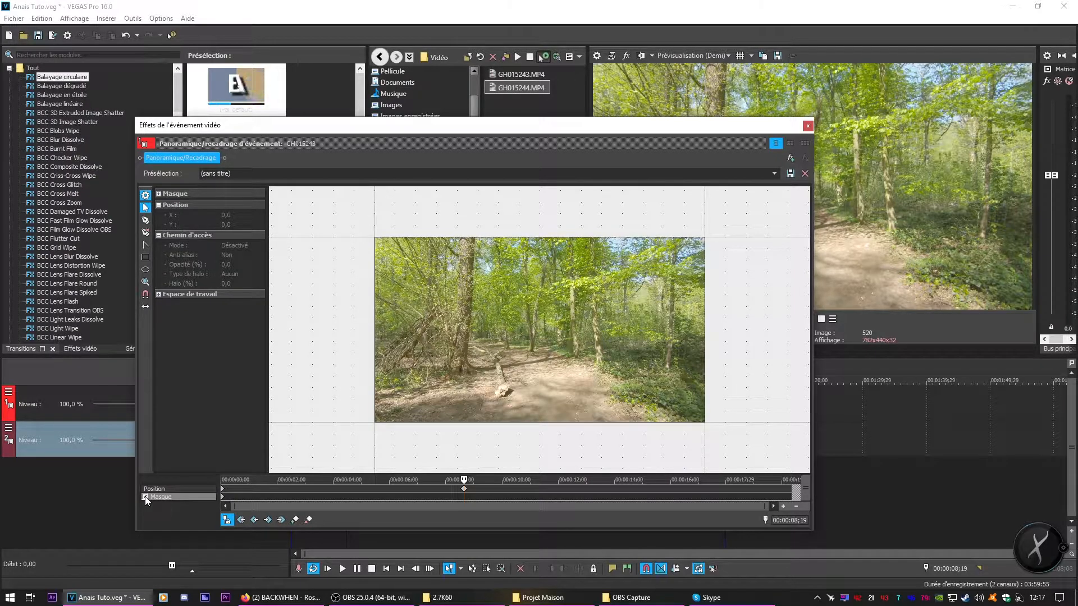
pyautogui.click(146, 220)
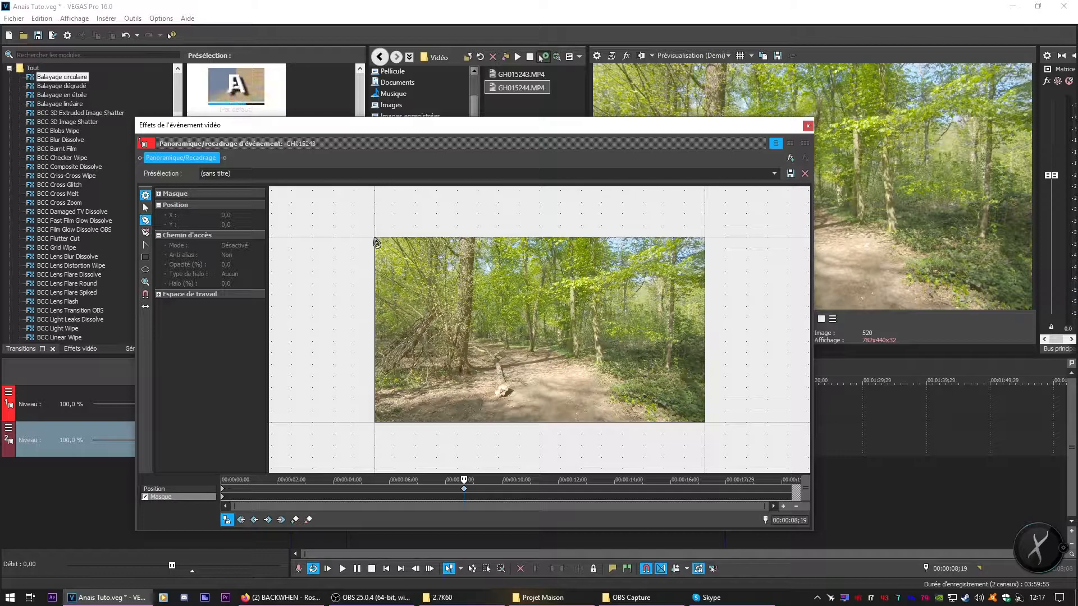
pyautogui.click(375, 238)
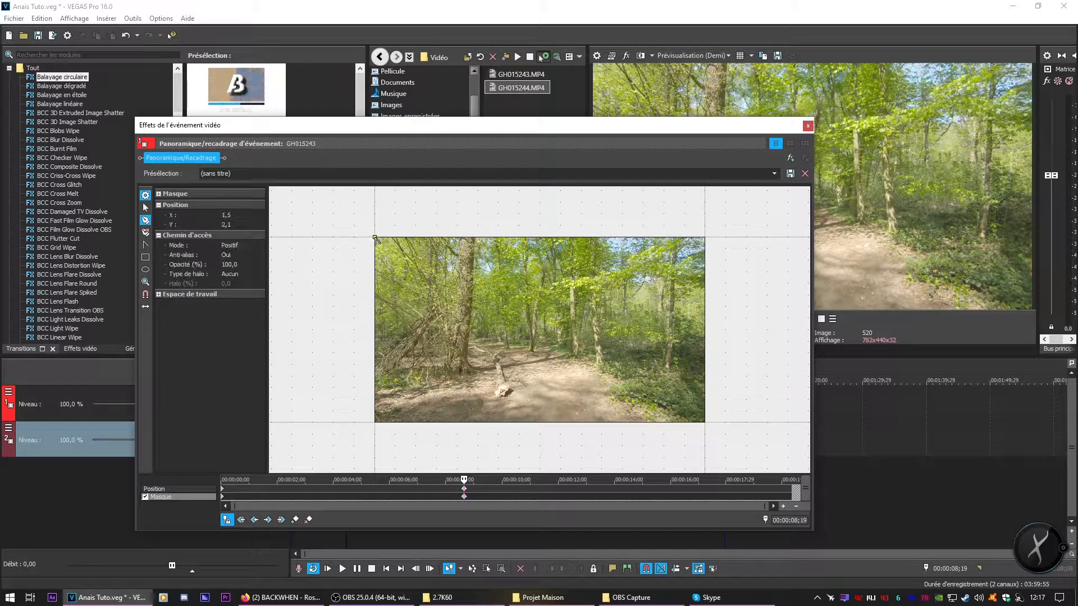
pyautogui.click(375, 422)
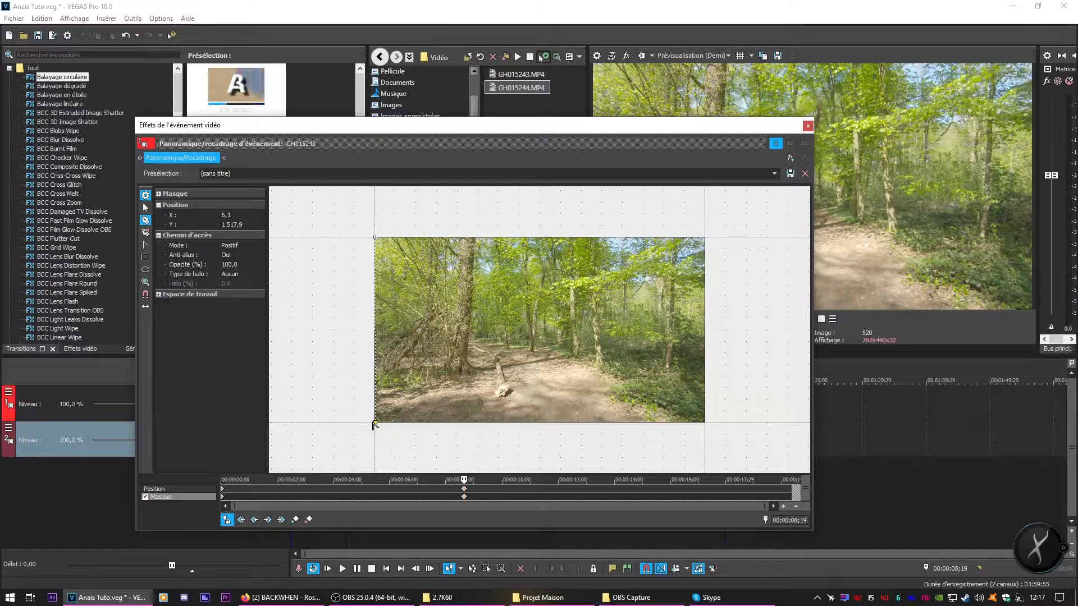
pyautogui.click(145, 207)
pyautogui.moveTo(378, 424); pyautogui.dragTo(375, 423)
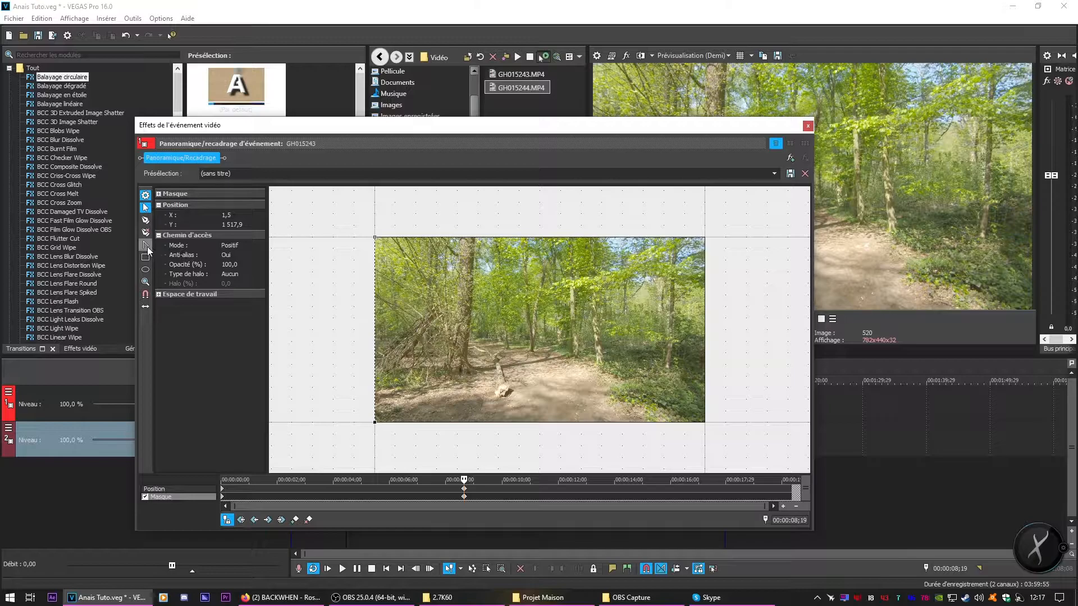
# Continue the mask path with bottom and top points near the frame's middle at about X 1278.5, and close it around the left half
pyautogui.click(145, 220)
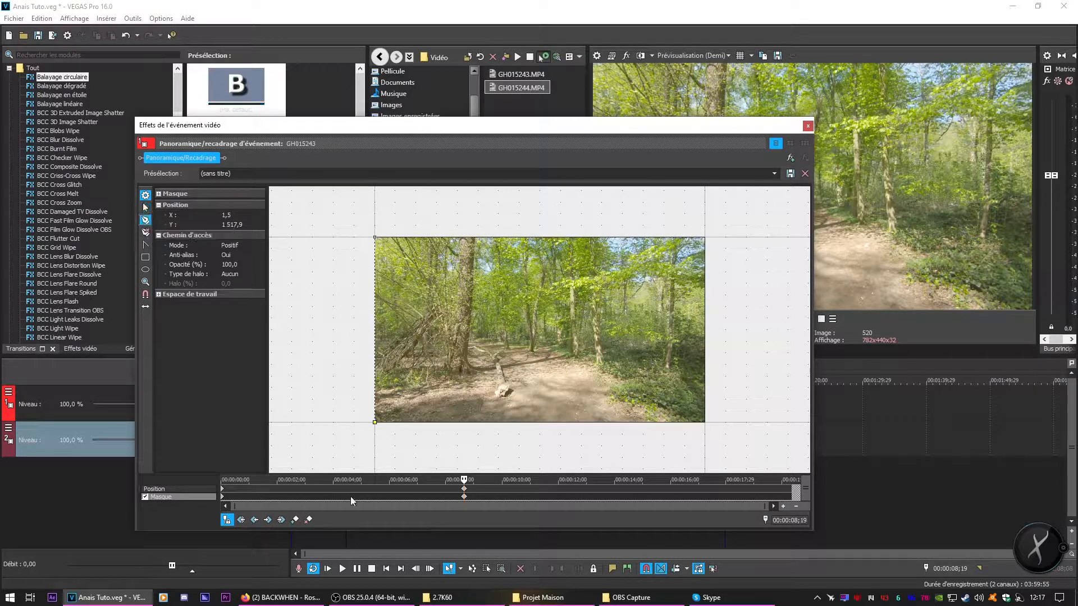
pyautogui.click(506, 423)
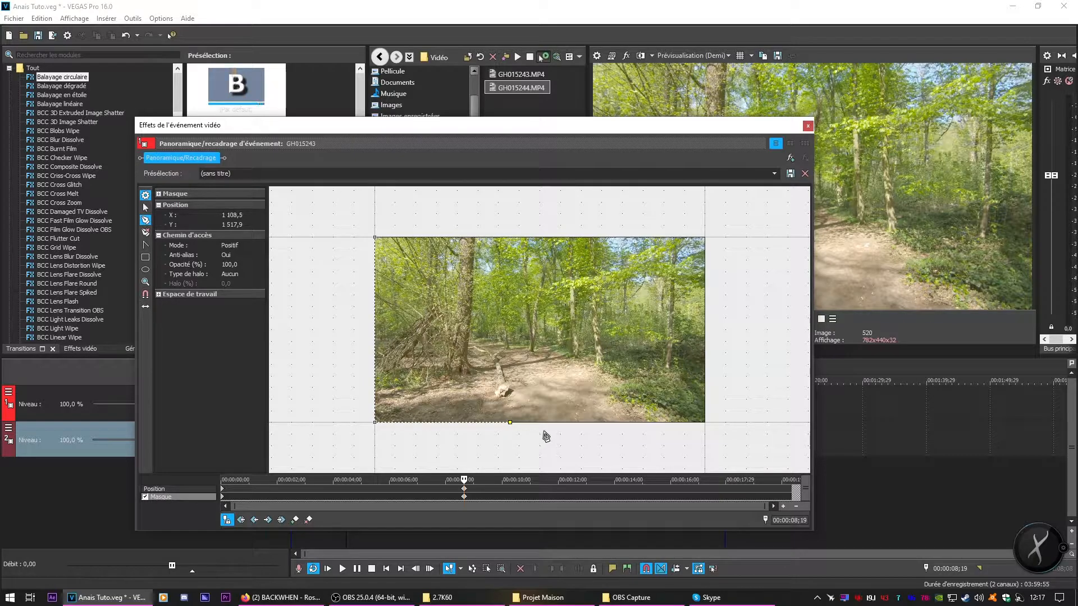
pyautogui.moveTo(509, 423); pyautogui.dragTo(534, 423)
pyautogui.click(533, 237)
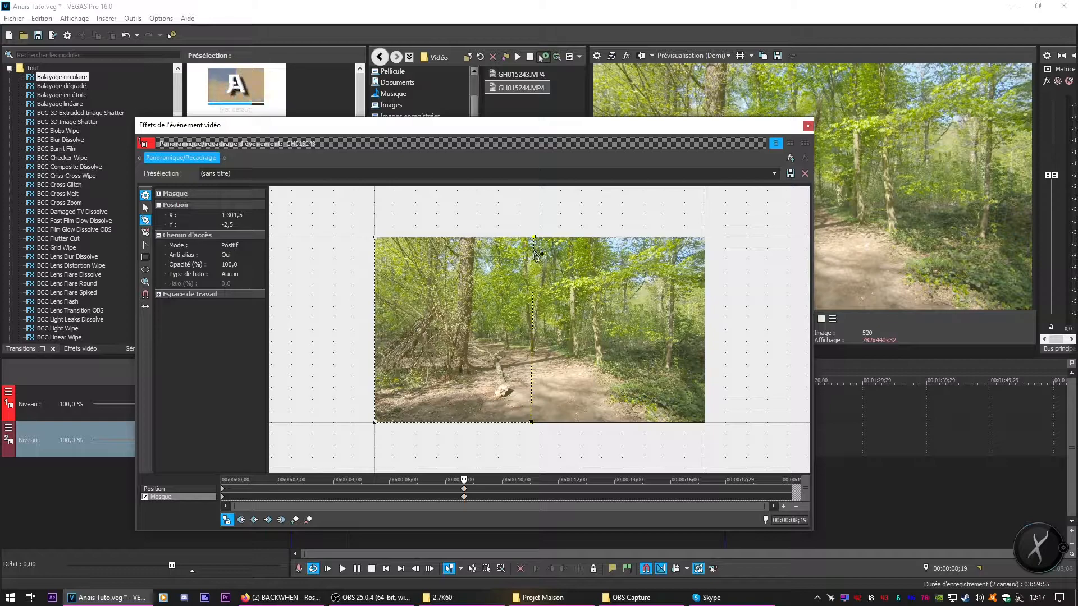
pyautogui.moveTo(533, 237); pyautogui.dragTo(529, 237)
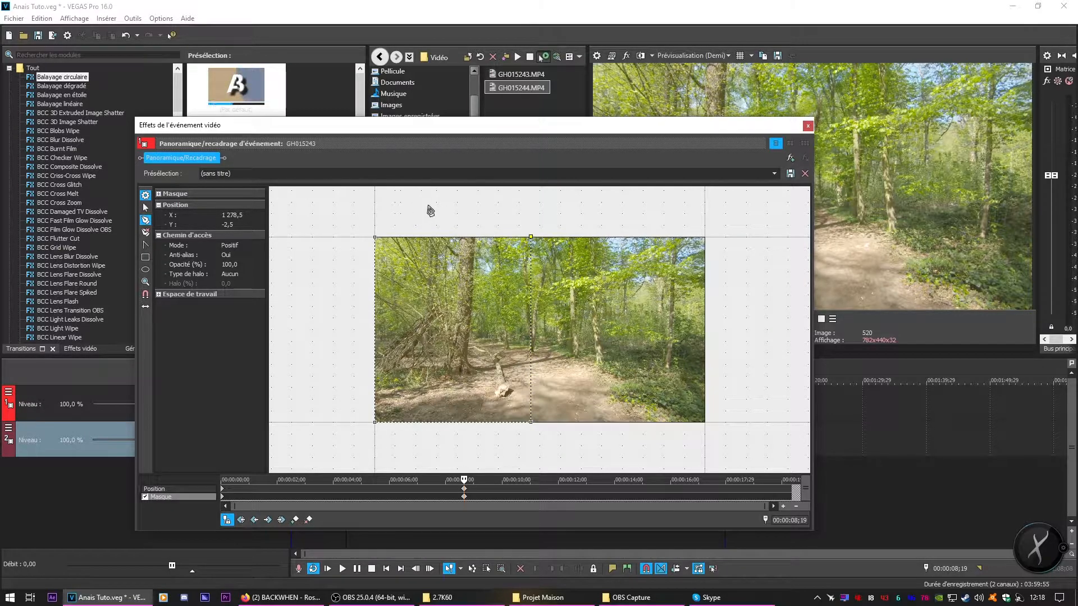
pyautogui.click(375, 239)
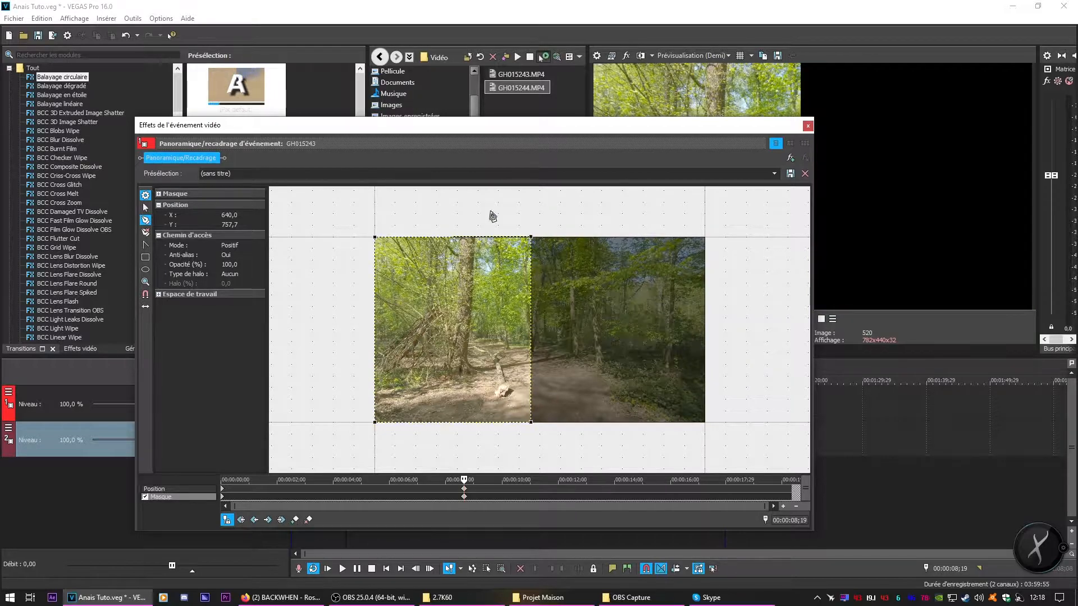
# Allow free movement of mask points and shift the path's upper middle point to about Y 2.1
pyautogui.click(145, 207)
pyautogui.click(459, 229)
pyautogui.click(568, 217)
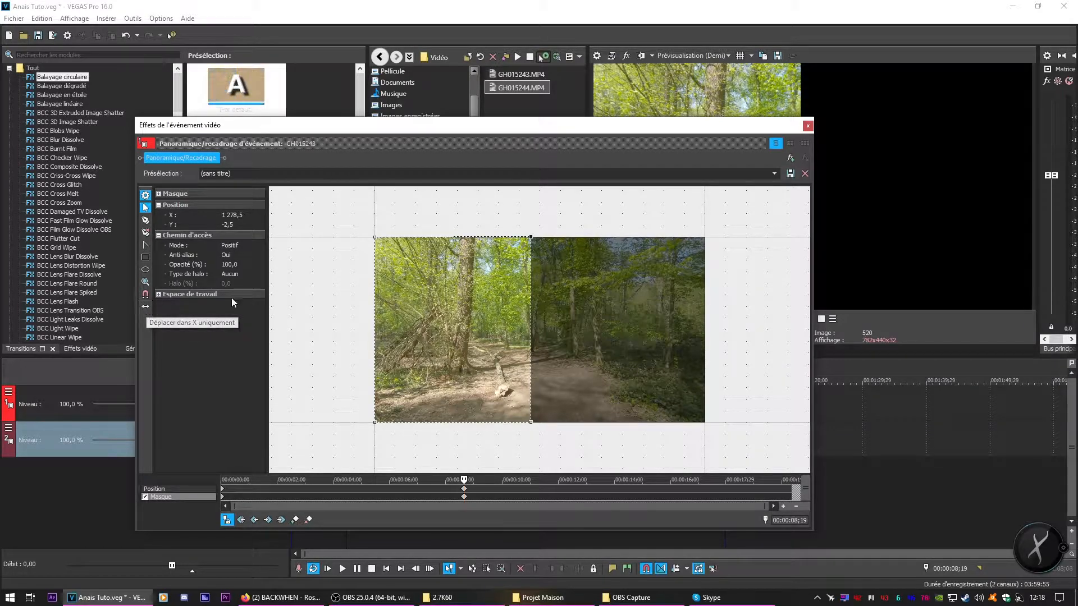
pyautogui.click(145, 306)
pyautogui.click(146, 307)
pyautogui.moveTo(499, 248); pyautogui.dragTo(532, 250)
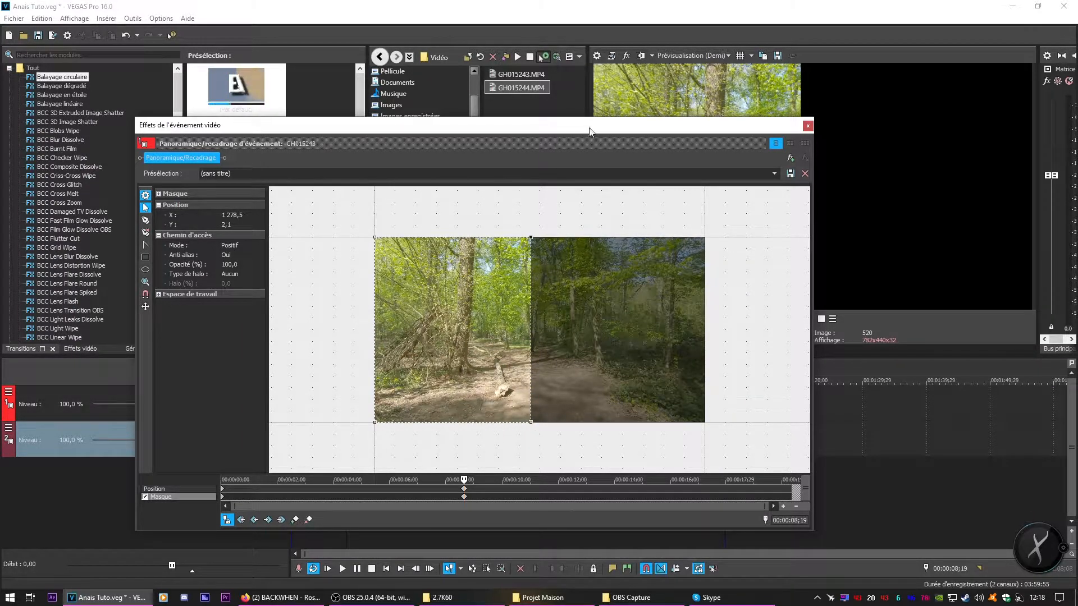
# Restrict movement to the X axis and shift the mask's right edge rightward to about X 1365.8
pyautogui.moveTo(587, 126); pyautogui.dragTo(729, 259)
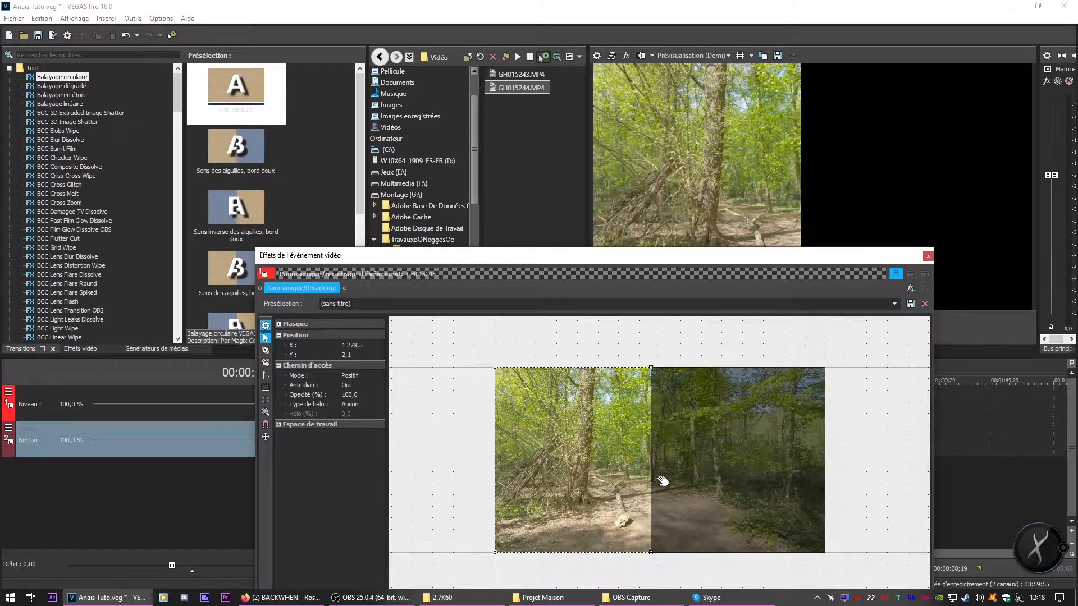
pyautogui.click(266, 438)
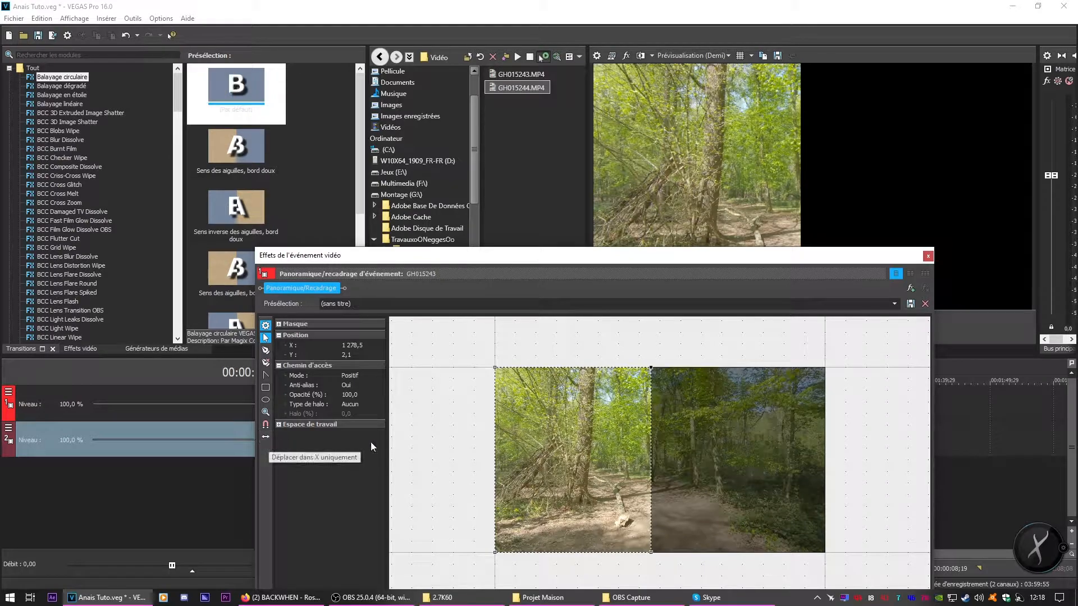
pyautogui.click(716, 444)
pyautogui.click(651, 439)
pyautogui.press('Right')
pyautogui.press('Right')
pyautogui.press('Right')
pyautogui.press('Right')
pyautogui.press('Right')
pyautogui.press('Right')
pyautogui.press('Right')
pyautogui.press('Right')
pyautogui.press('Right')
pyautogui.press('Right')
pyautogui.press('Right')
pyautogui.press('Right')
pyautogui.press('Right')
pyautogui.press('Right')
pyautogui.press('Right')
pyautogui.press('Right')
pyautogui.press('Right')
pyautogui.press('Right')
pyautogui.press('Right')
pyautogui.press('Right')
pyautogui.press('Left')
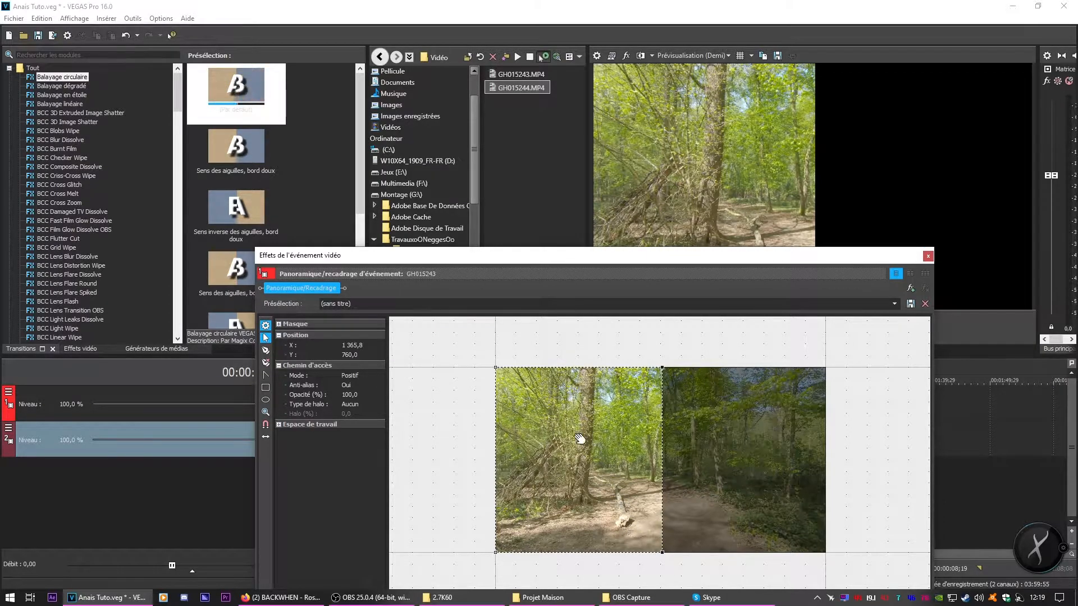
# Set the mask's feather type to Les deux with a feather of about 23.3%
pyautogui.click(352, 405)
pyautogui.click(355, 429)
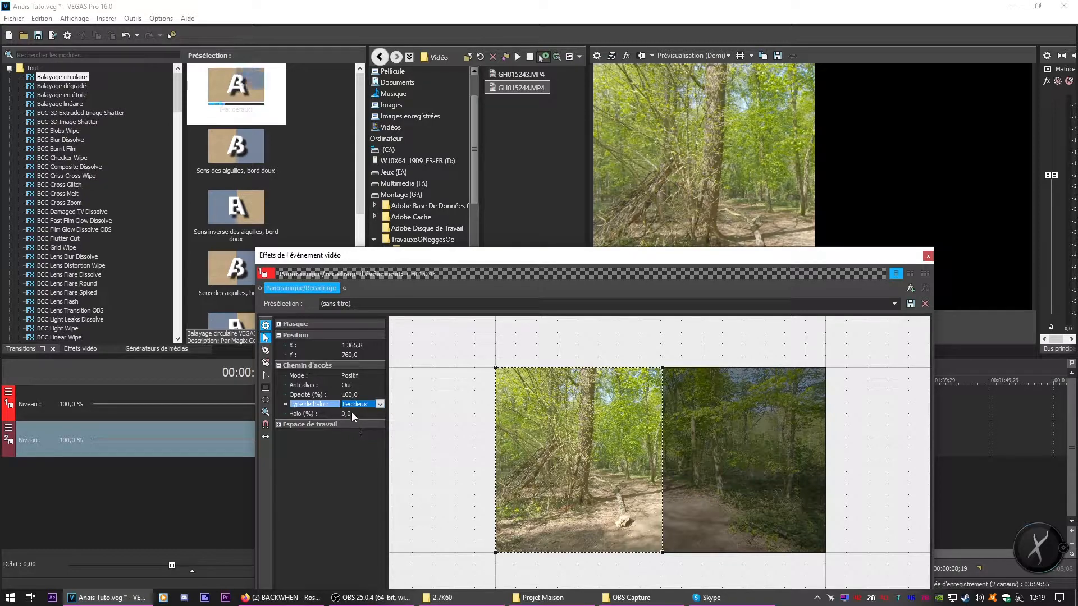
pyautogui.click(352, 413)
pyautogui.moveTo(349, 423); pyautogui.dragTo(364, 423)
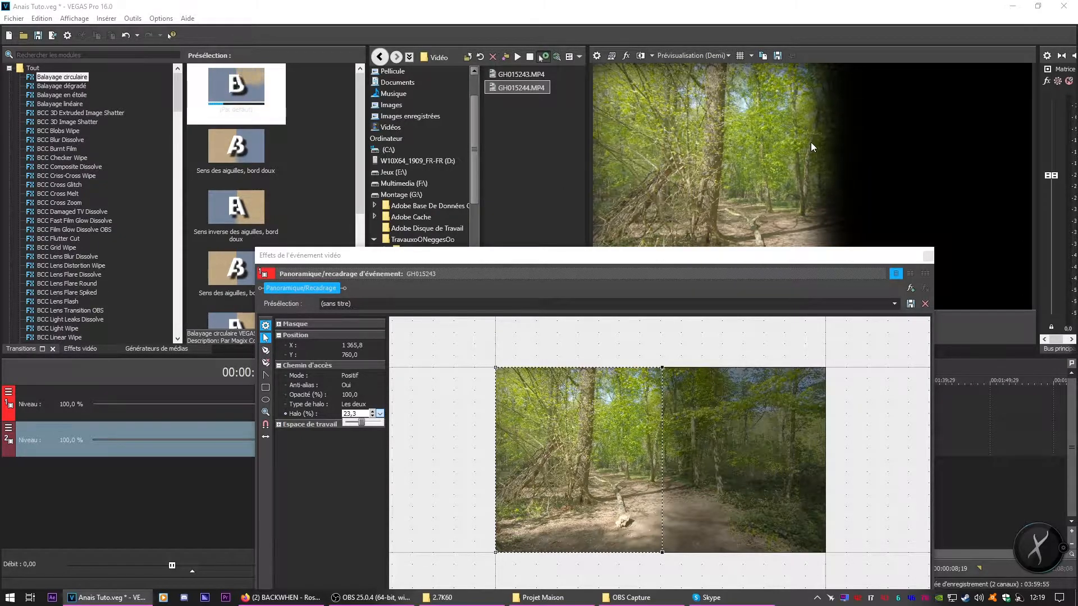
# Try the Hors feather type on the mask and return it to Les deux
pyautogui.click(353, 405)
pyautogui.click(352, 421)
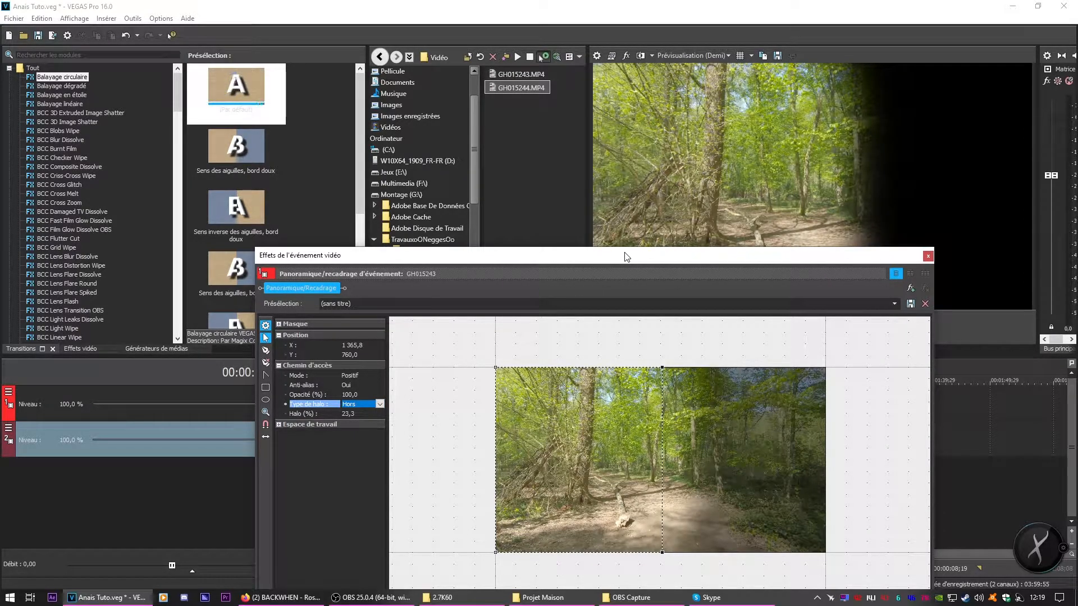
pyautogui.click(365, 405)
pyautogui.click(356, 427)
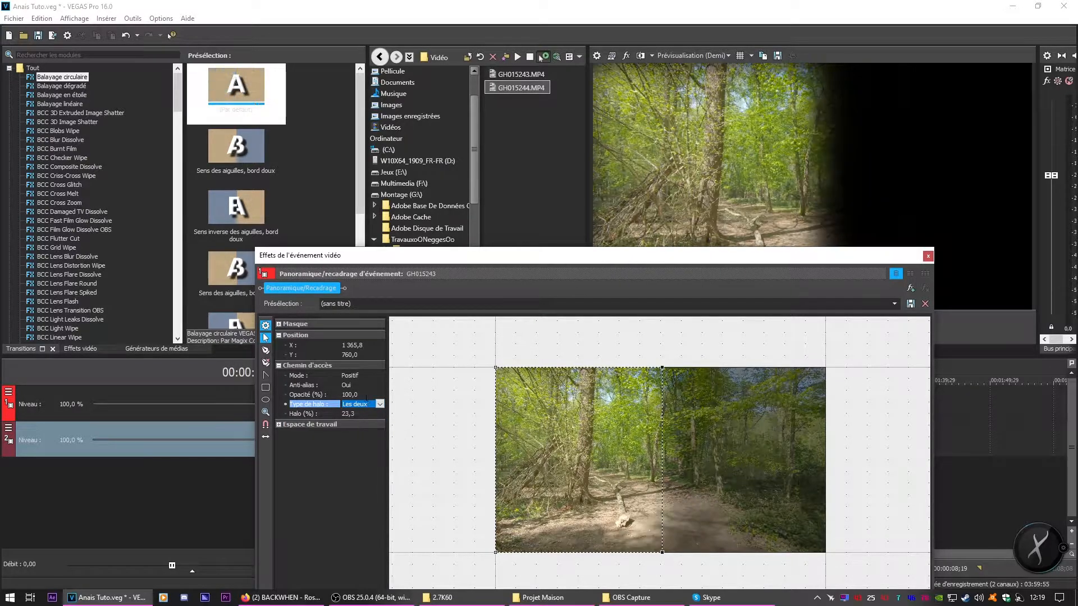
# Try the Dans feather type on the mask and return it to Les deux
pyautogui.click(365, 395)
pyautogui.click(358, 405)
pyautogui.click(352, 412)
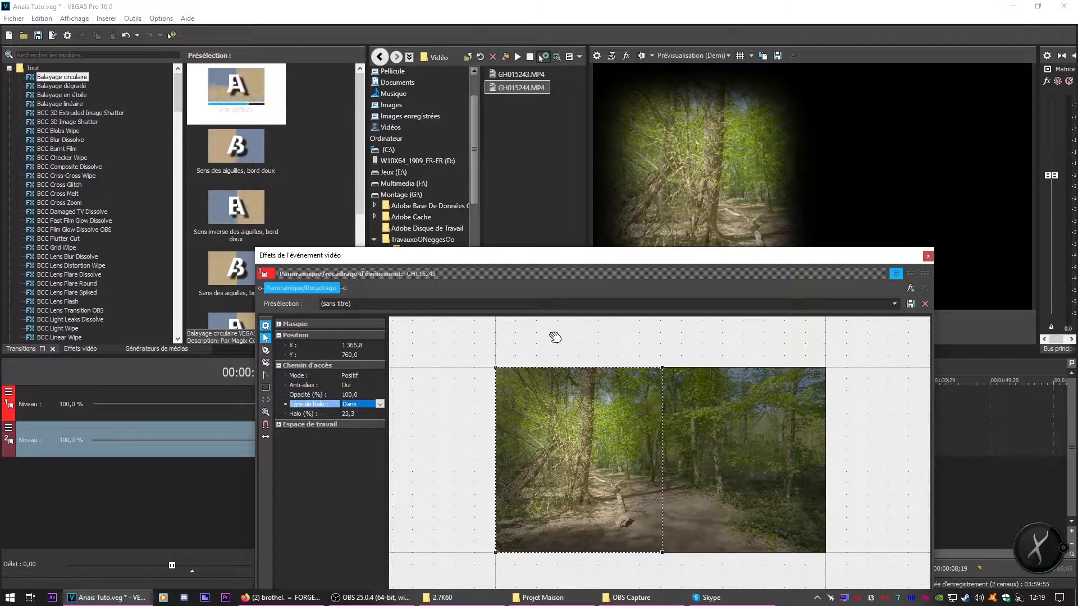
pyautogui.click(362, 404)
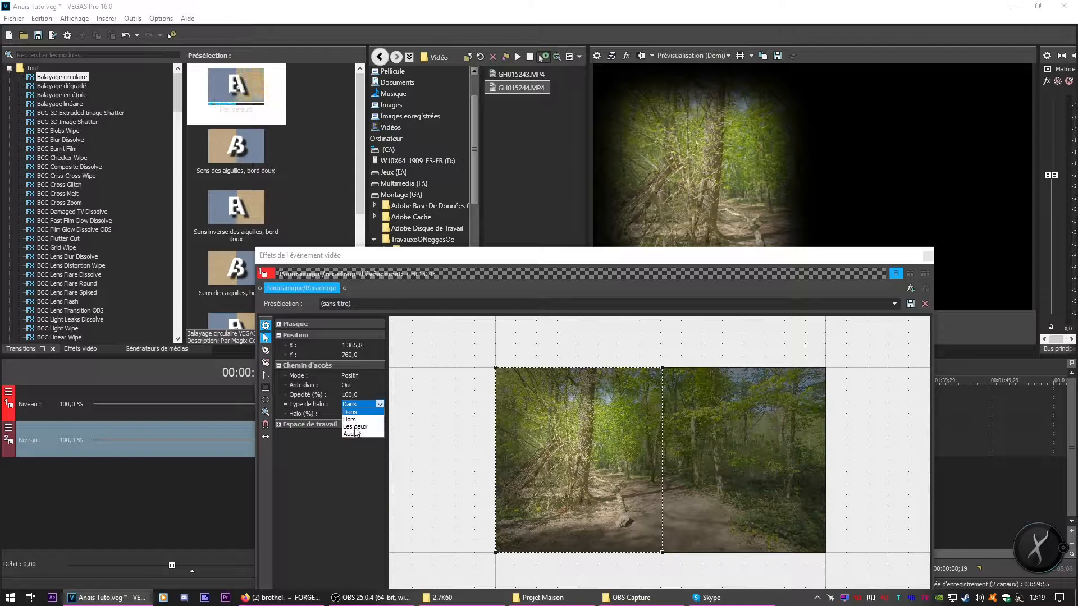
pyautogui.click(355, 426)
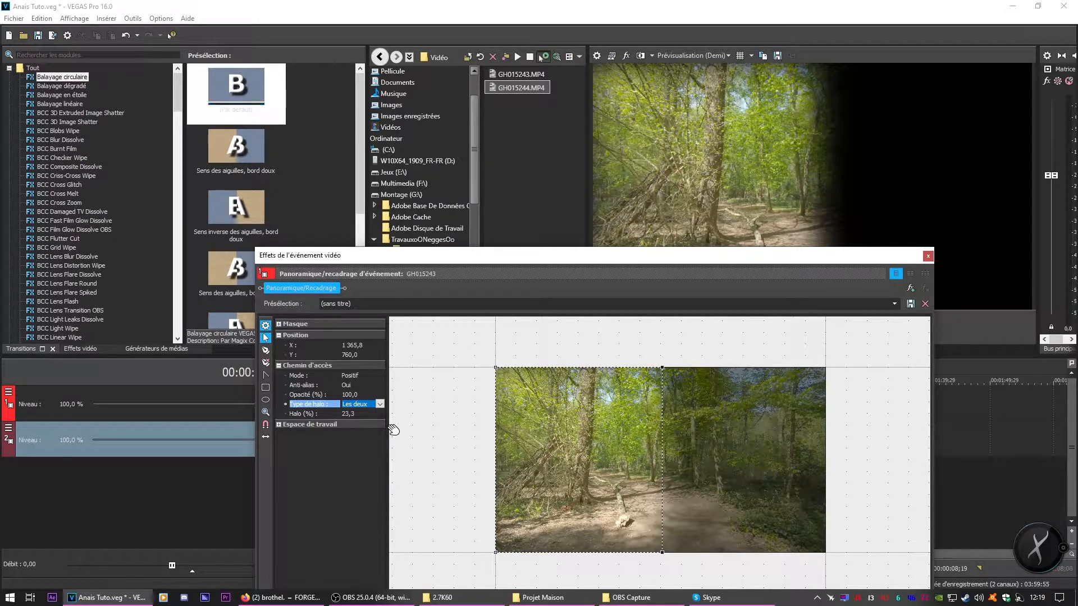
# Set the mask's feather to 0,7 % while keeping the Les deux feather type
pyautogui.click(355, 415)
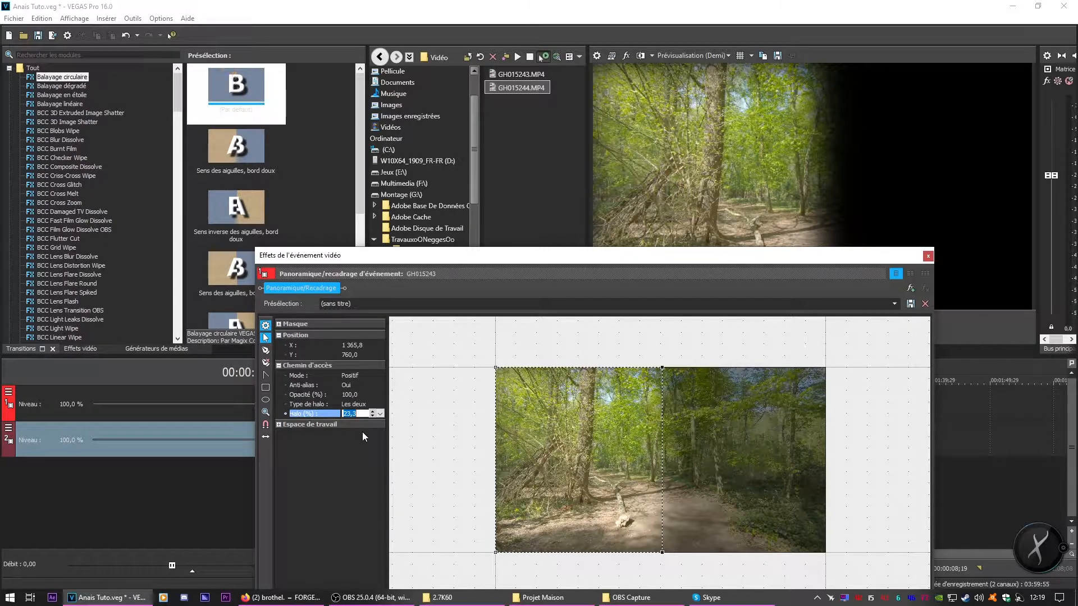
pyautogui.click(380, 414)
pyautogui.moveTo(361, 425); pyautogui.dragTo(351, 423)
pyautogui.click(363, 438)
pyautogui.click(353, 416)
pyautogui.write('0,')
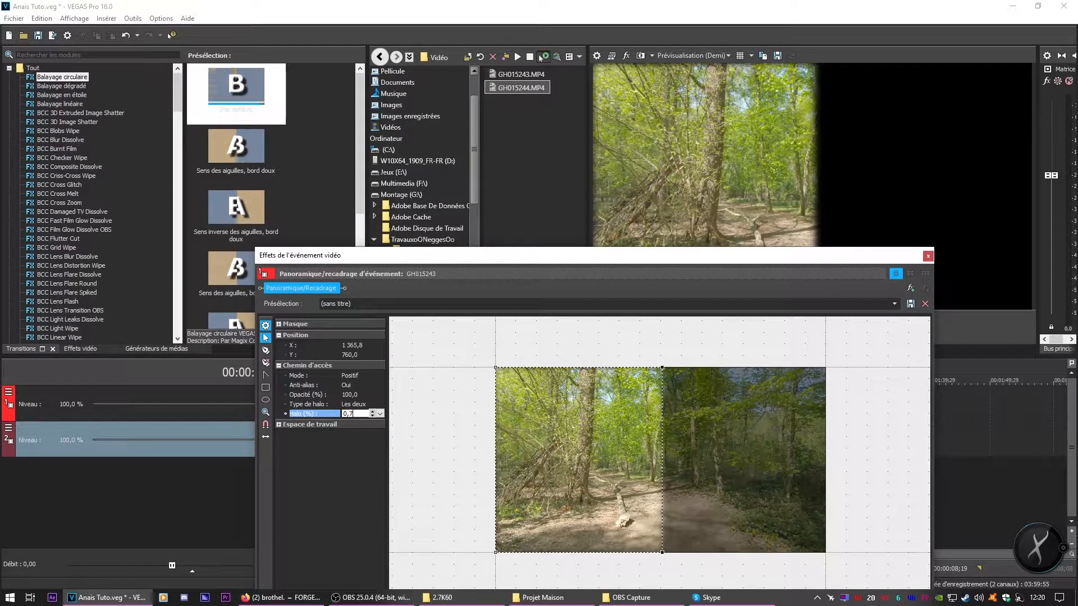
pyautogui.write('7')
pyautogui.press('Return')
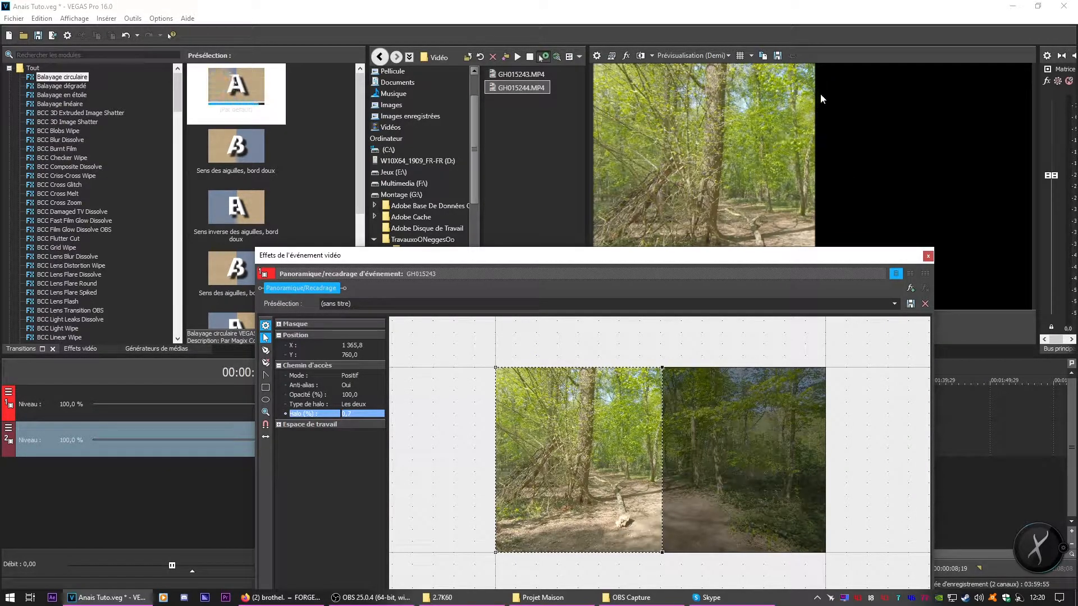
pyautogui.click(362, 404)
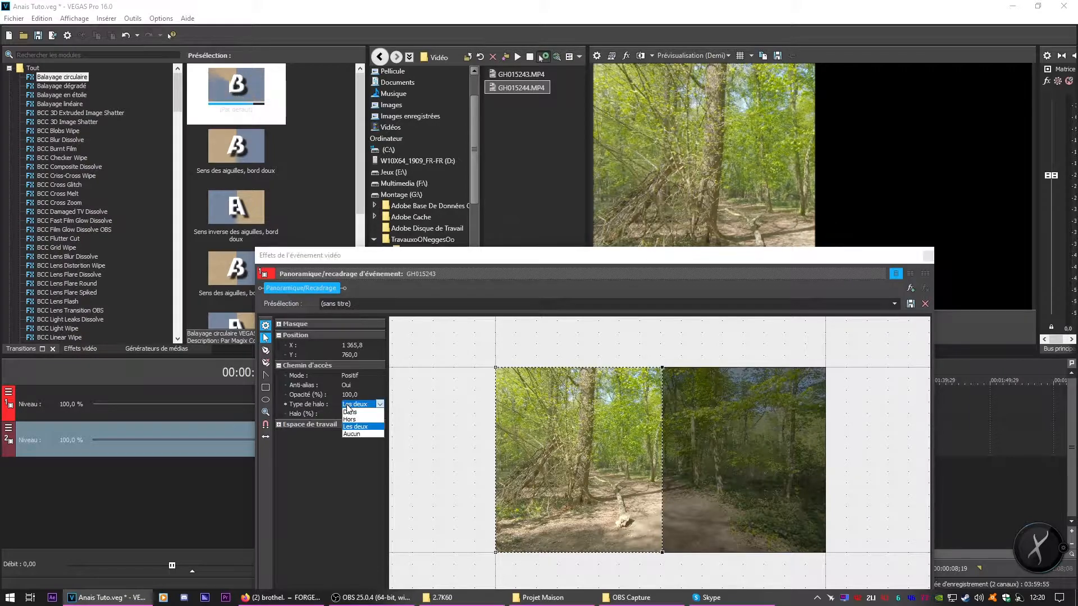
pyautogui.click(414, 408)
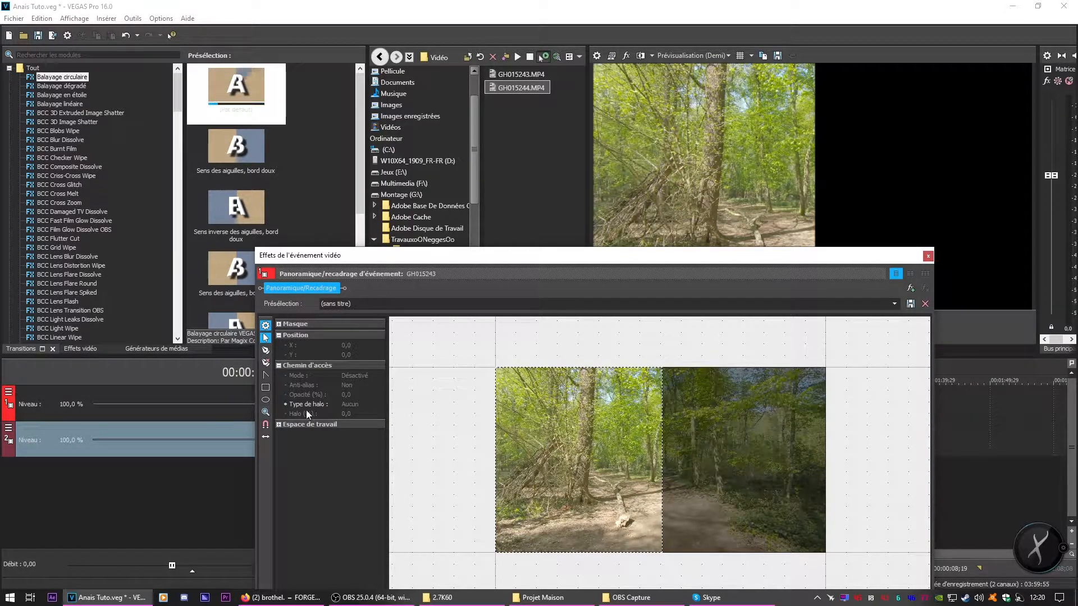
# Delete the Position keyframe at 00:00:08;19 and the initial mask keyframe so the mask applies from the clip's start, then close the pan/crop settings
pyautogui.moveTo(548, 261); pyautogui.dragTo(501, 102)
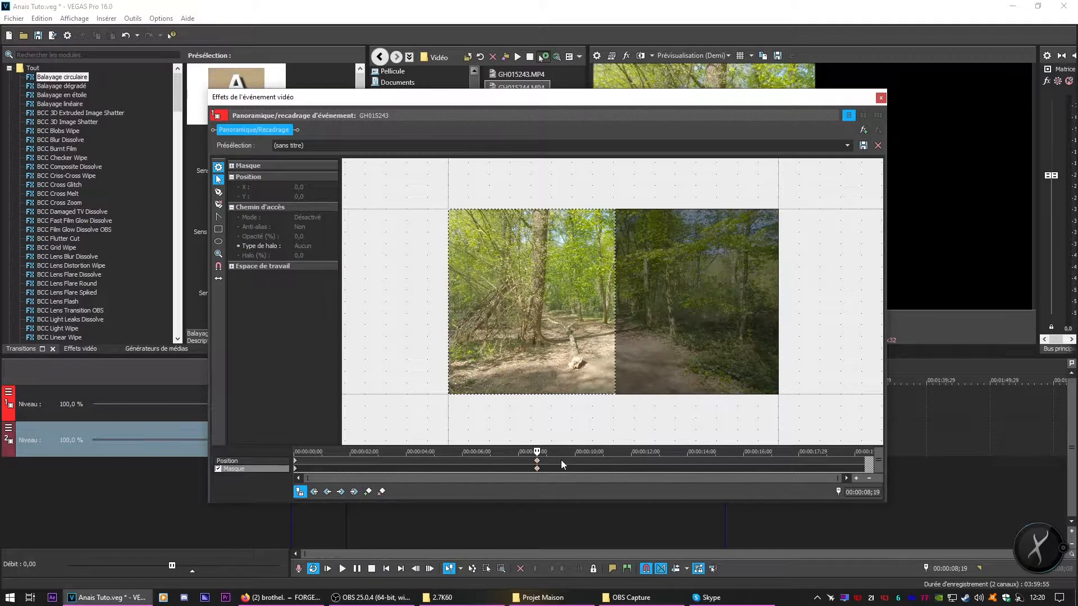
pyautogui.rightClick(537, 461)
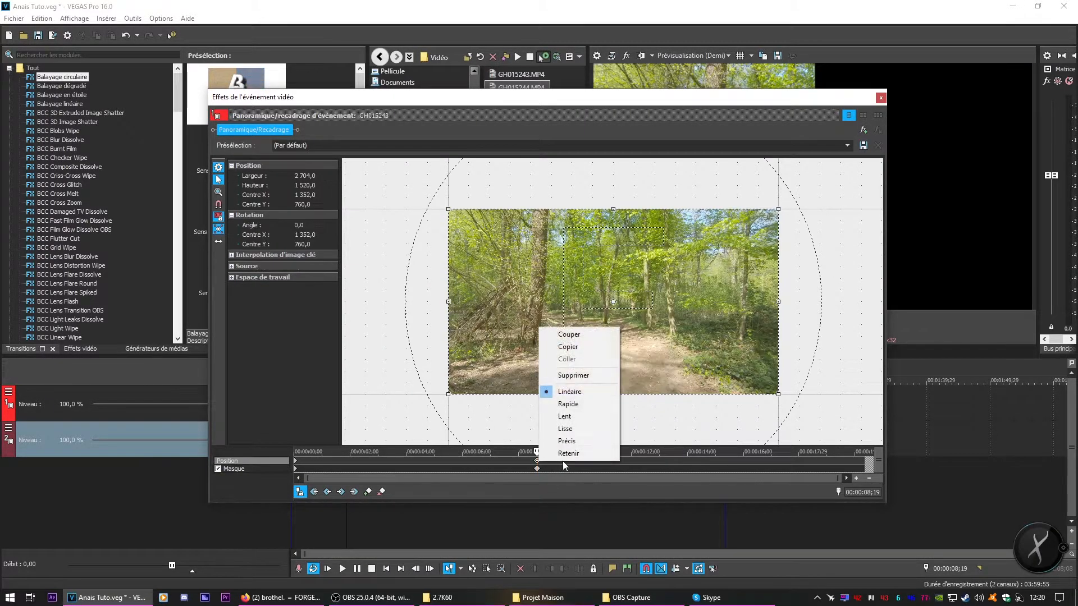
pyautogui.click(573, 376)
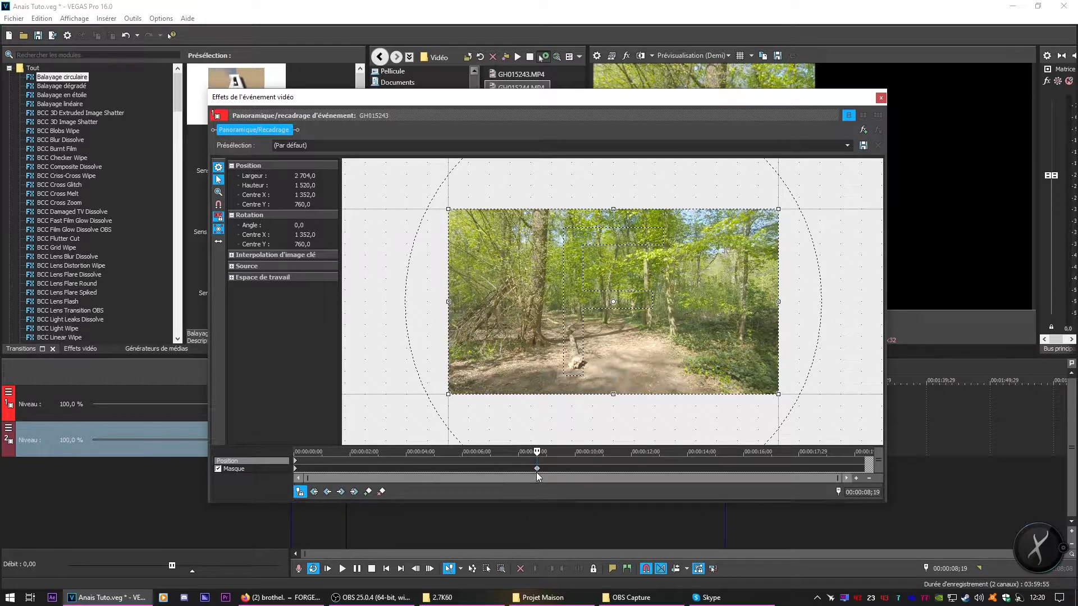
pyautogui.rightClick(297, 470)
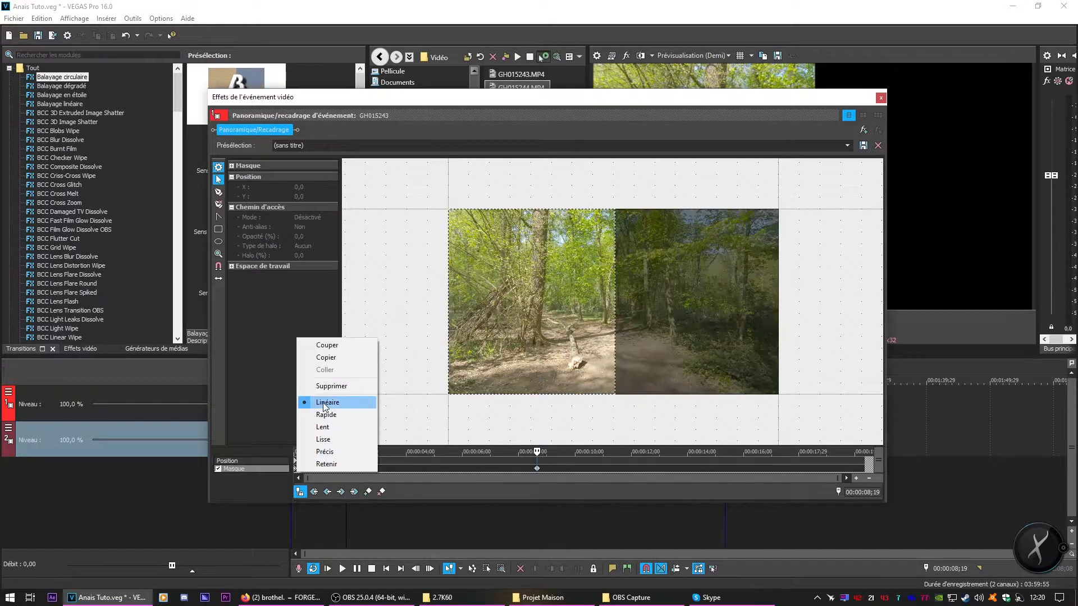
pyautogui.click(537, 470)
pyautogui.click(294, 470)
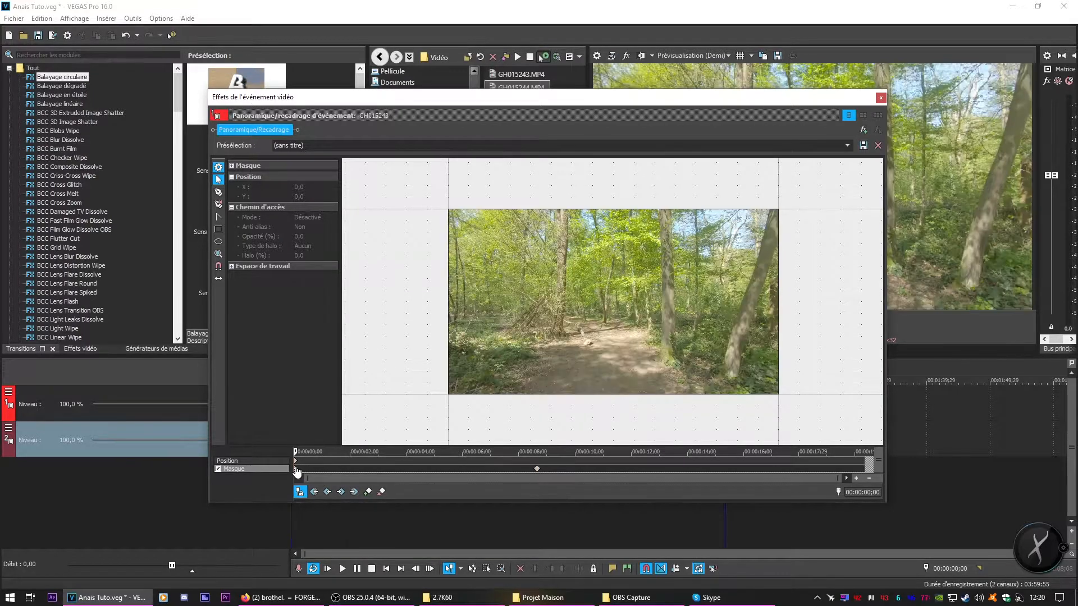
pyautogui.rightClick(294, 469)
pyautogui.click(328, 383)
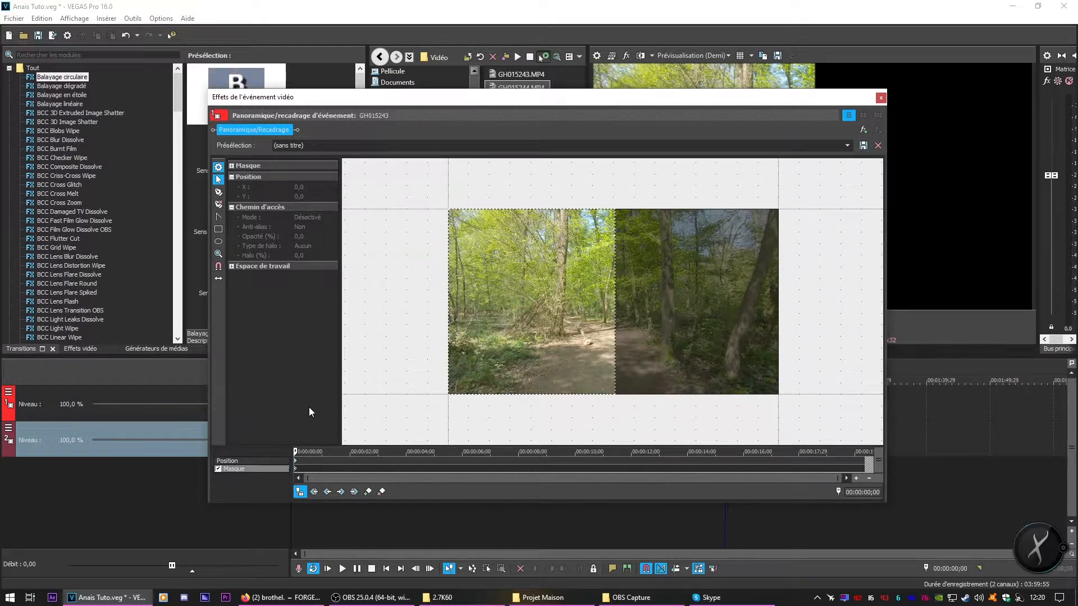
pyautogui.click(881, 98)
# Scrub through GH015243 at several times to check its mask, and preview GH015244
pyautogui.click(342, 448)
pyautogui.click(385, 451)
pyautogui.click(414, 450)
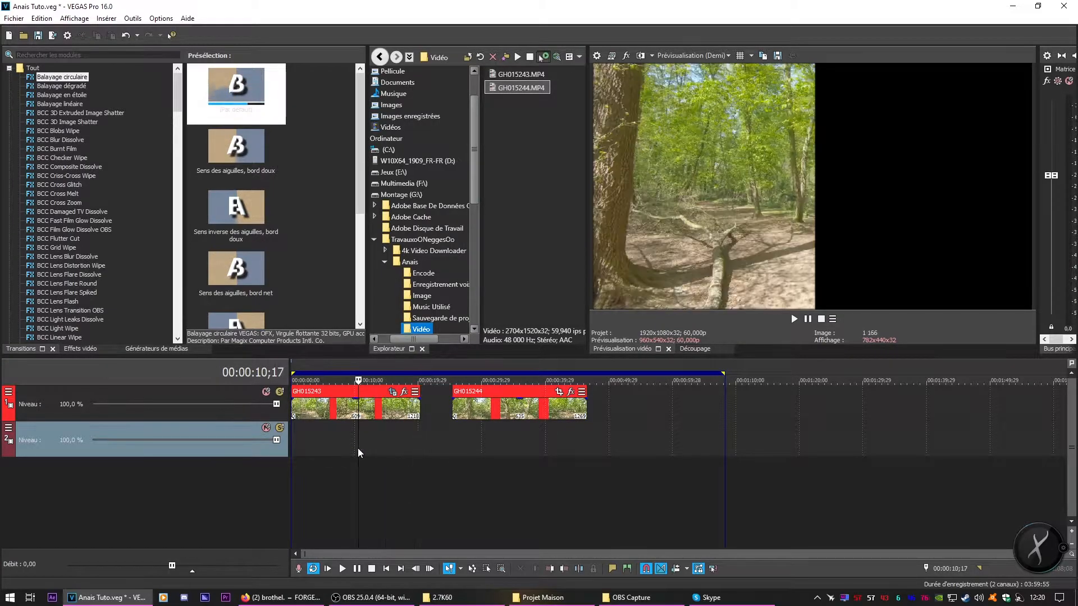
pyautogui.click(359, 450)
pyautogui.click(324, 450)
pyautogui.click(365, 449)
pyautogui.click(430, 455)
pyautogui.click(365, 449)
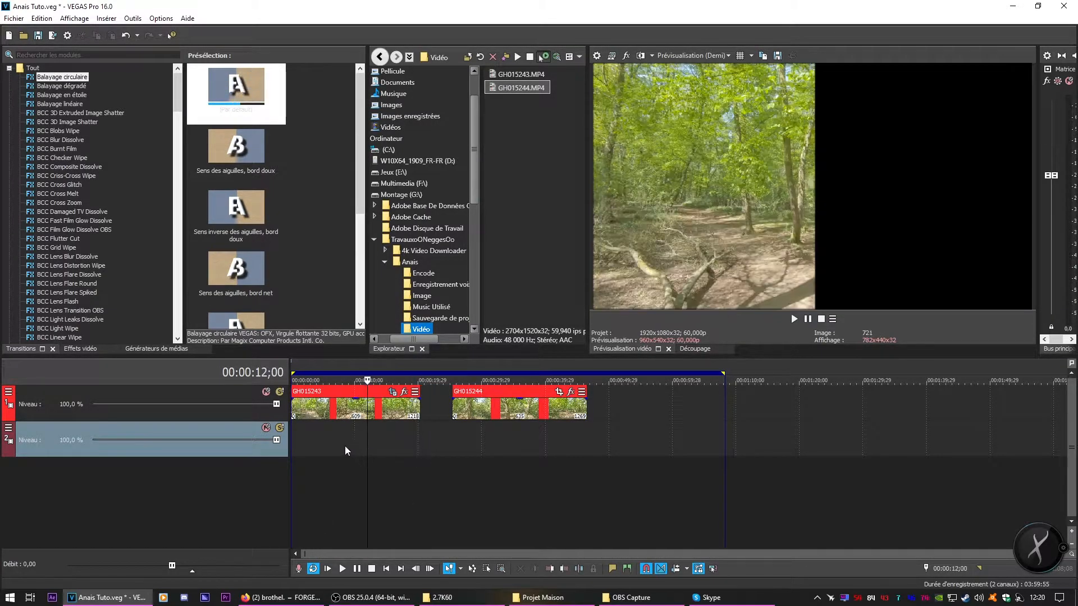
pyautogui.click(338, 451)
pyautogui.click(323, 450)
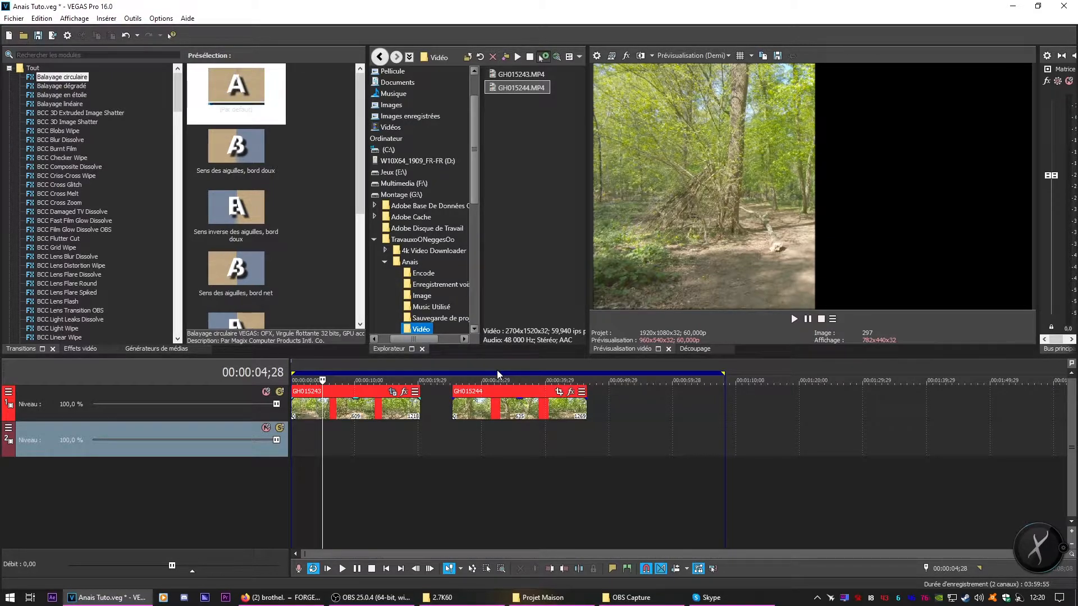
pyautogui.click(495, 437)
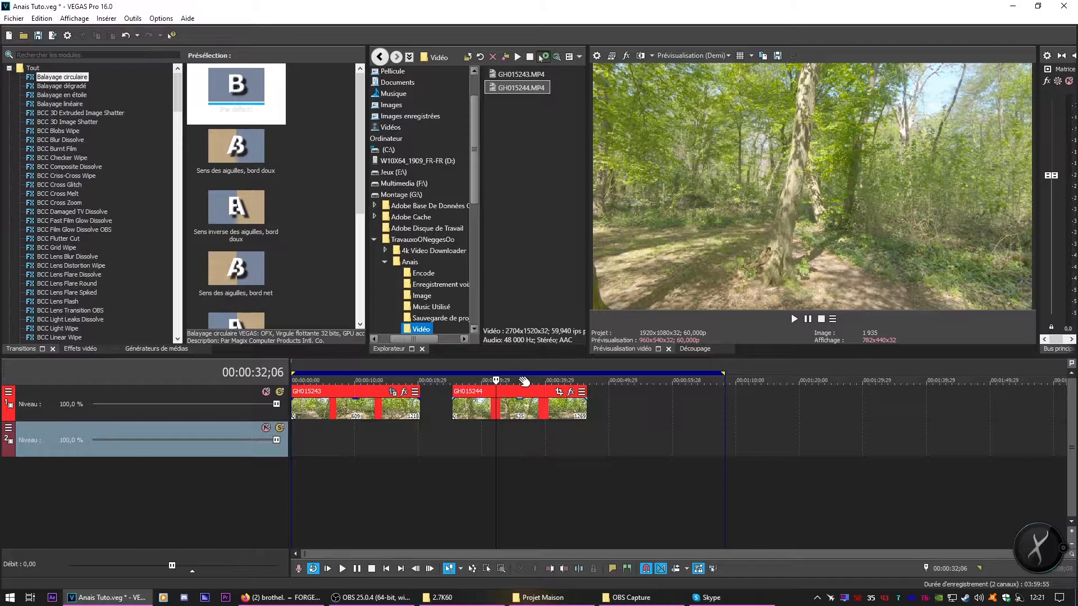
# Move GH015244 to the start of the second track beneath GH015243 and select the time range spanning GH015243
pyautogui.click(308, 474)
pyautogui.moveTo(521, 416); pyautogui.dragTo(340, 441)
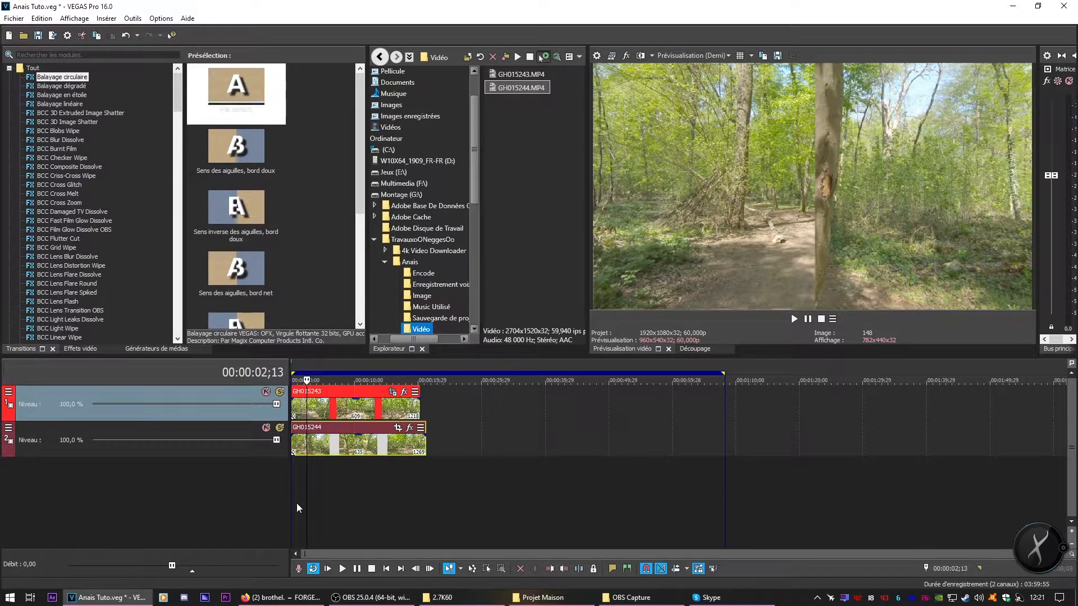
pyautogui.moveTo(297, 502); pyautogui.dragTo(274, 499)
pyautogui.moveTo(423, 483); pyautogui.dragTo(228, 481)
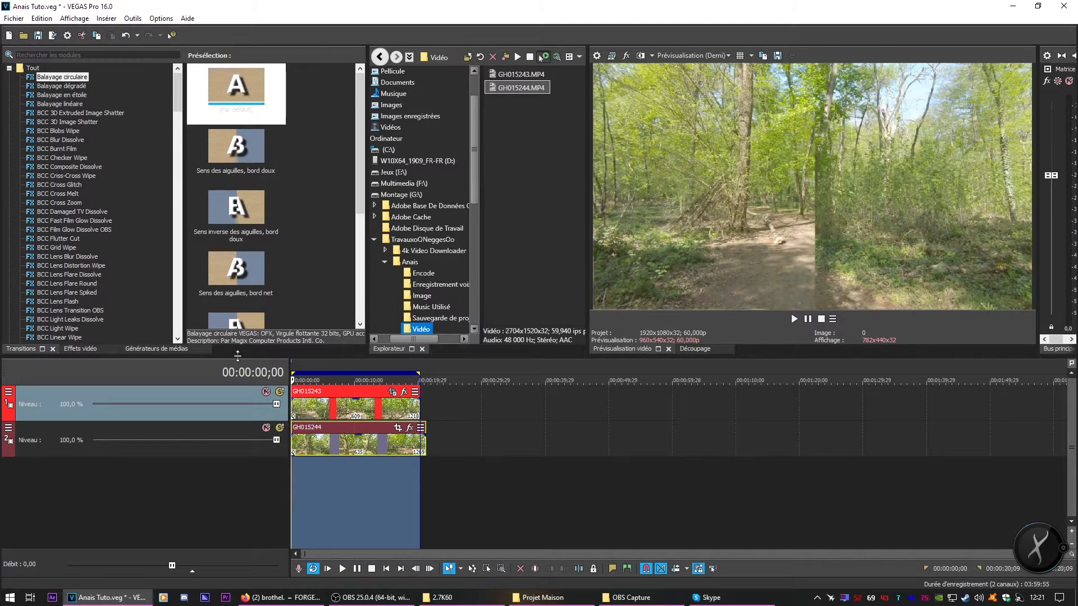
# Play the selected range from its start to check the combined clips
pyautogui.click(692, 56)
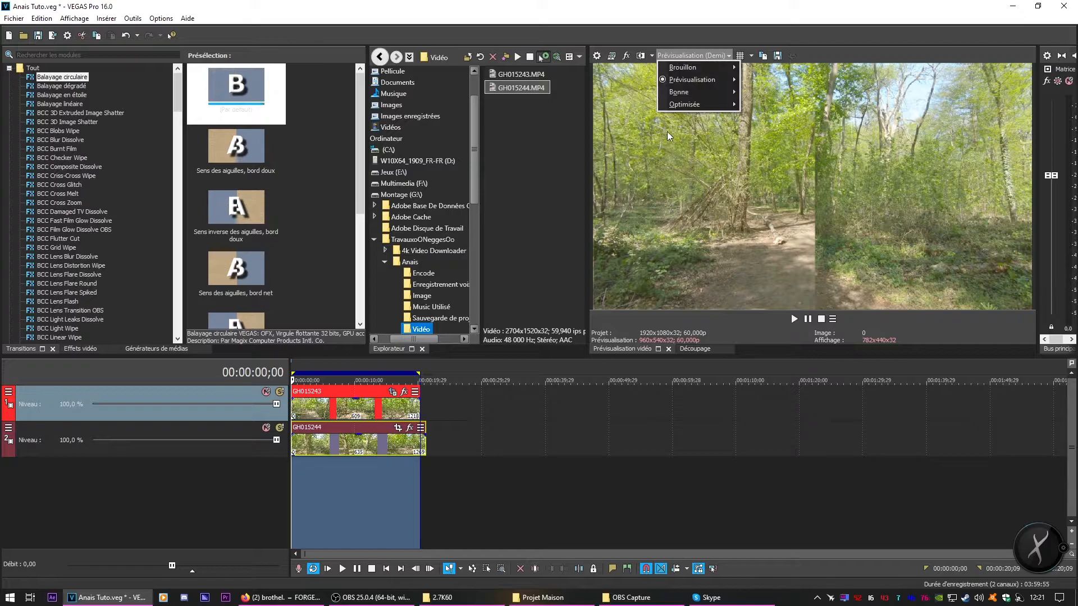
pyautogui.click(646, 11)
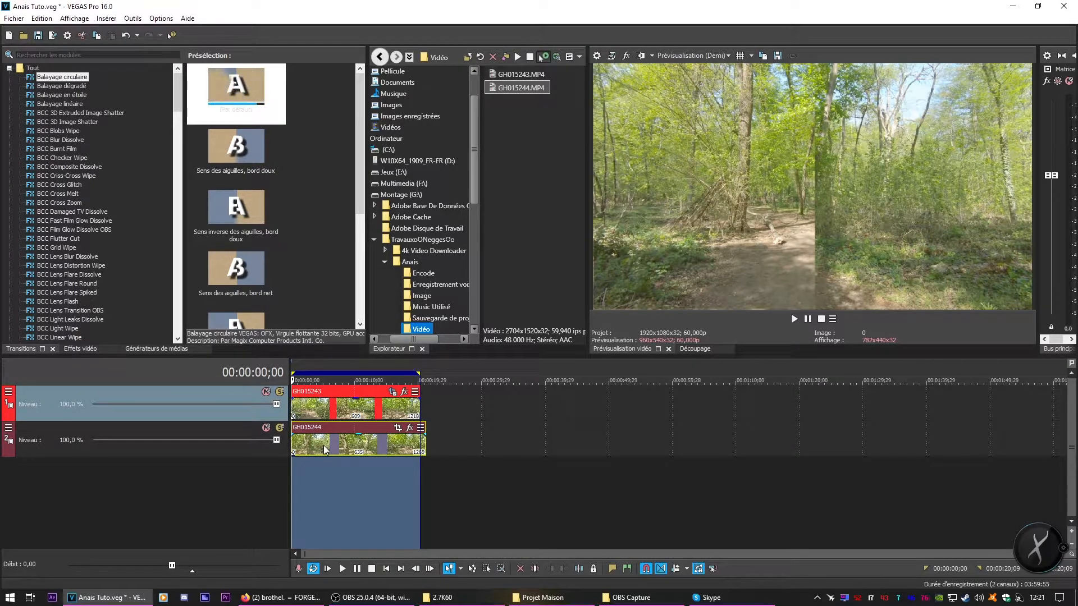
pyautogui.press('space')
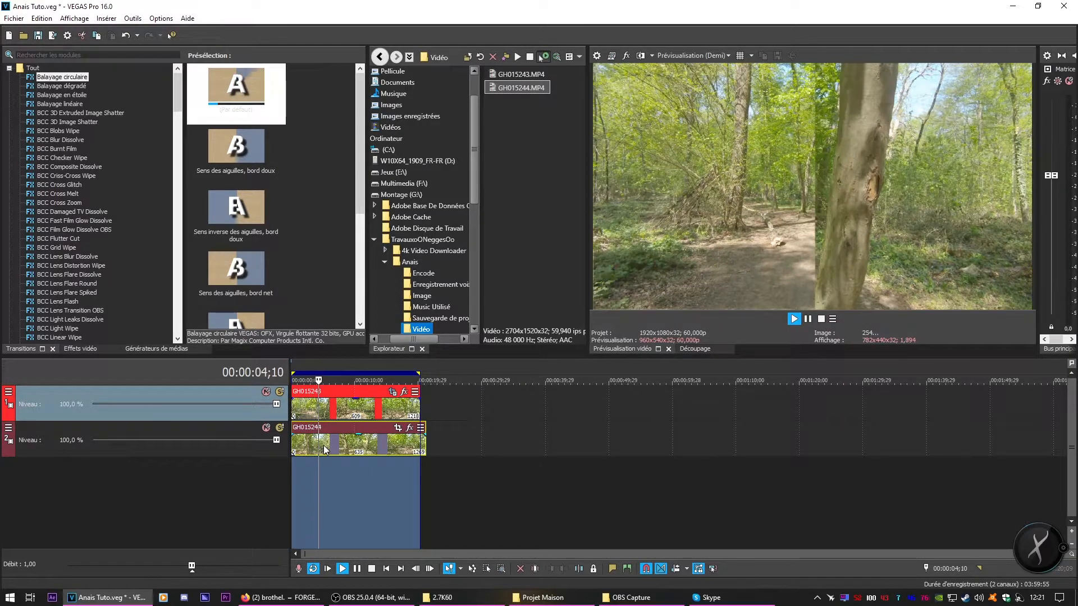
pyautogui.press('space')
# Set the video preview quality to Brouillon (Demi), trying the Quart resolution first
pyautogui.click(693, 55)
pyautogui.moveTo(699, 79)
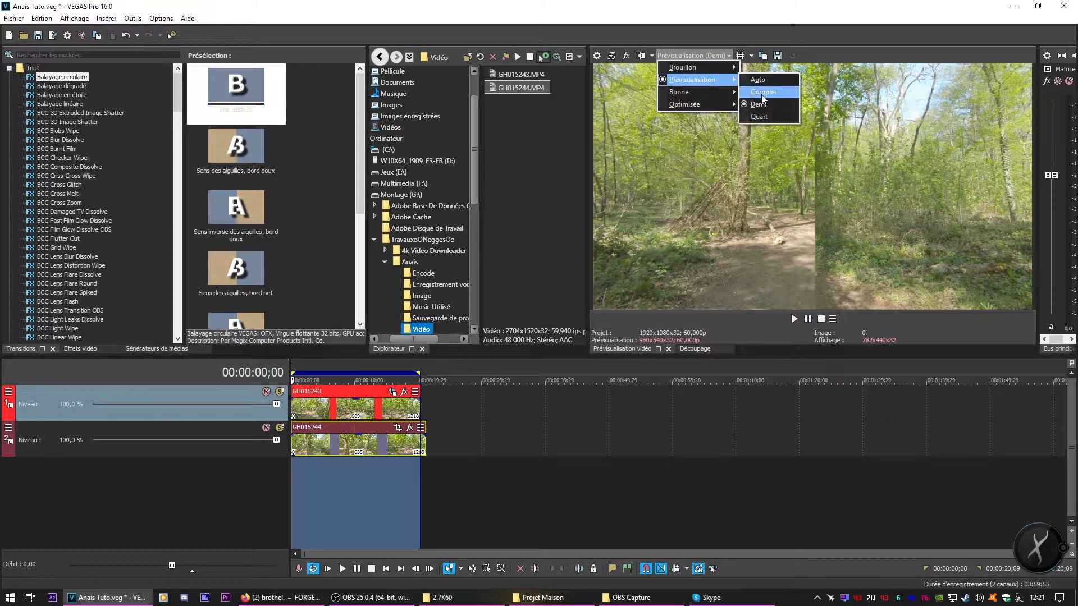
pyautogui.click(757, 117)
pyautogui.click(693, 55)
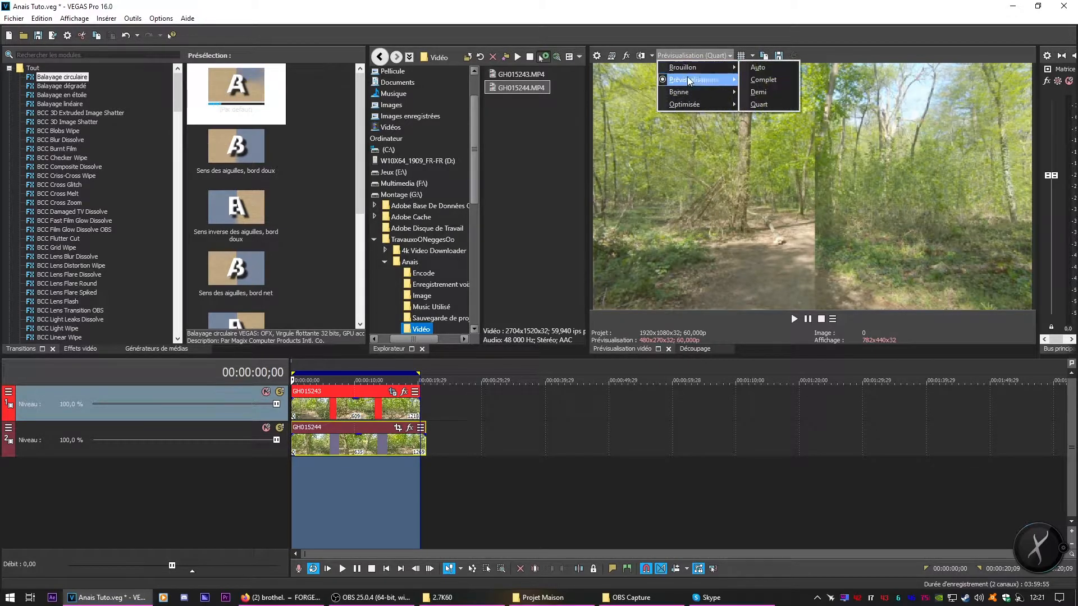
pyautogui.click(765, 107)
pyautogui.click(682, 55)
pyautogui.moveTo(697, 67)
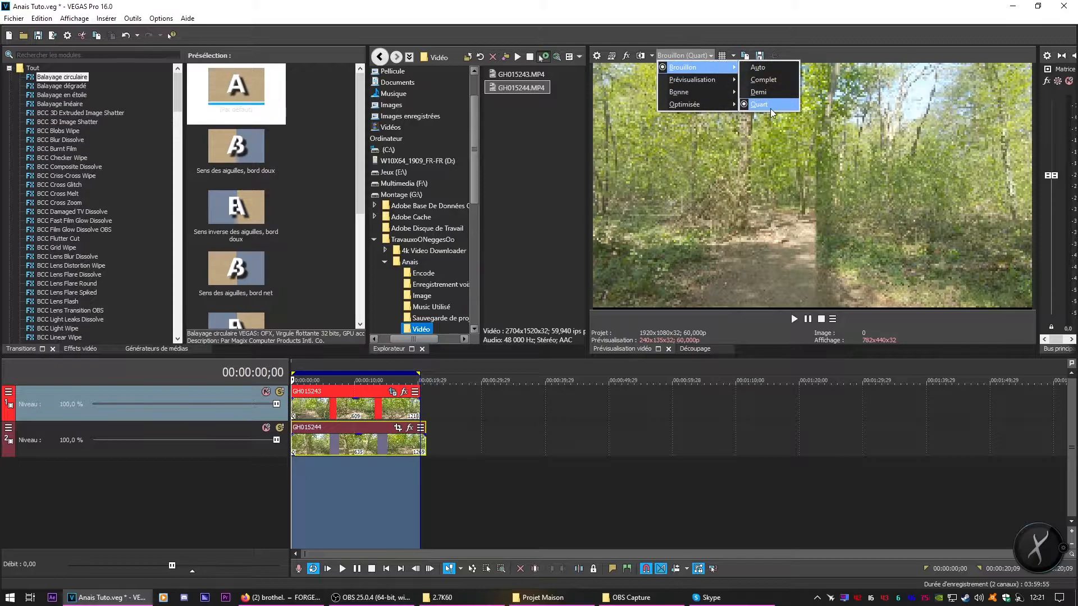
pyautogui.click(758, 94)
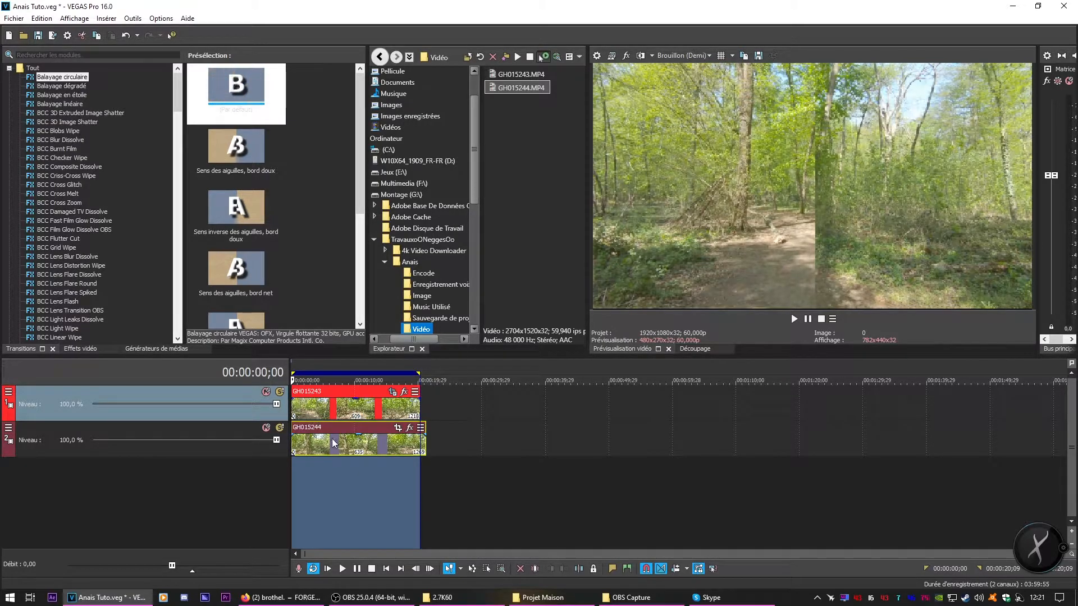
# Play the stacked clips several times from near the start to review how the two halves match
pyautogui.click(297, 494)
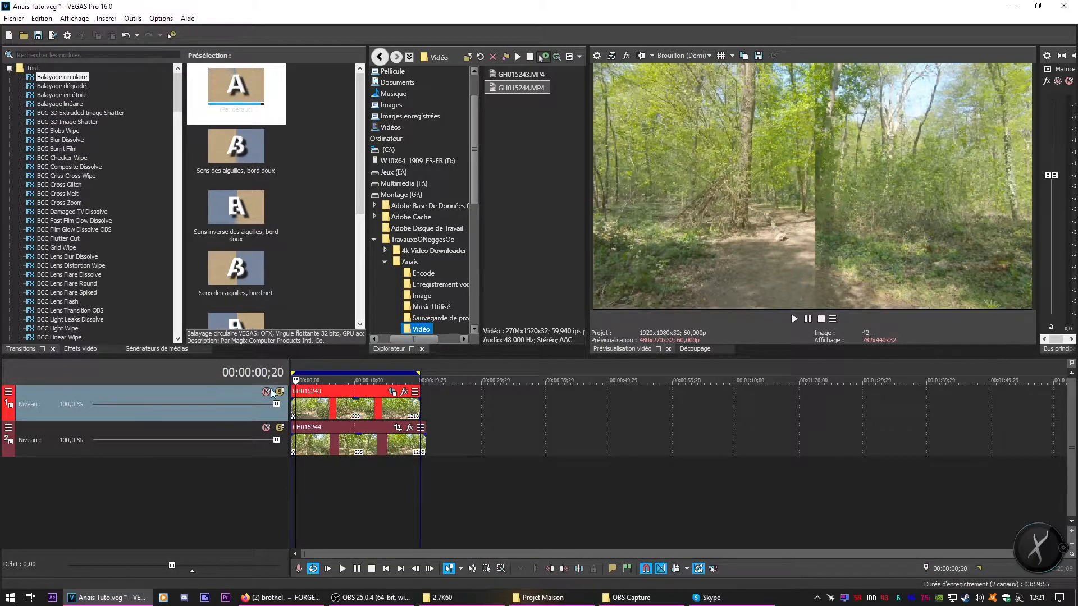
pyautogui.press('space')
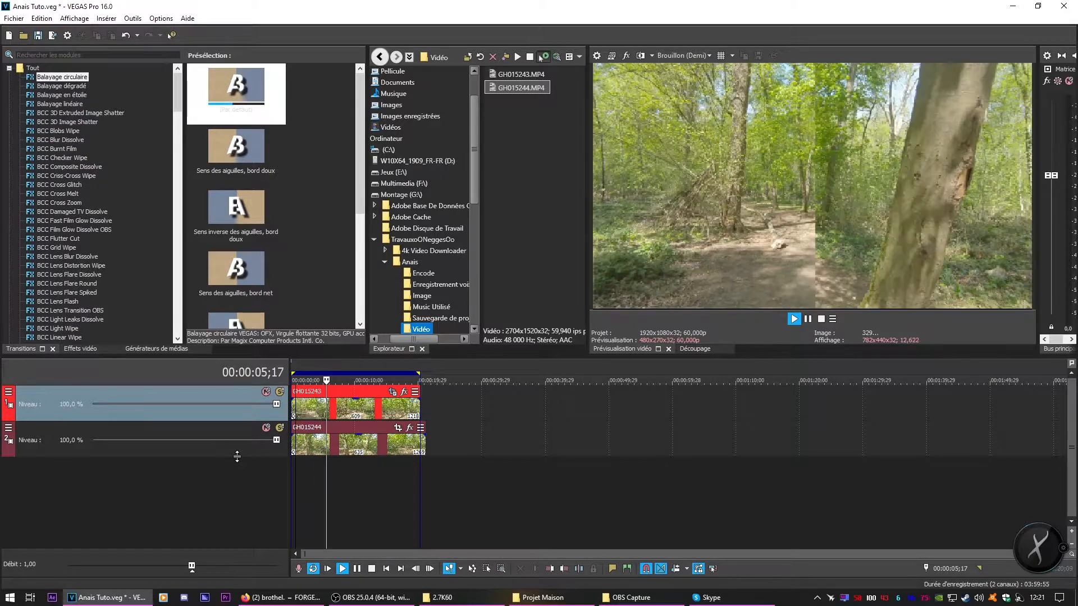
pyautogui.press('space')
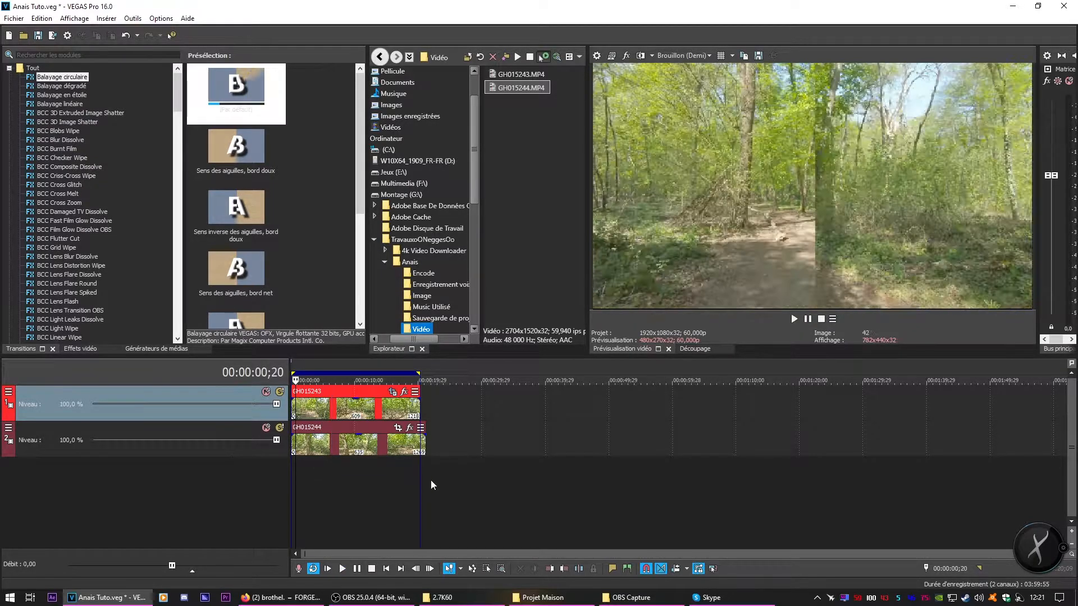
pyautogui.press('Home')
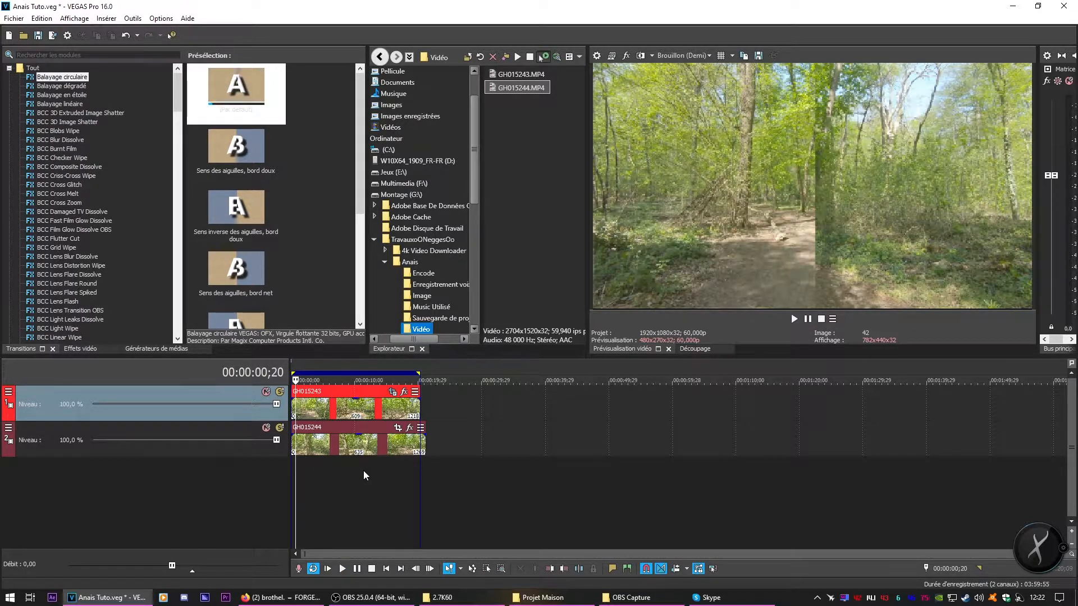
pyautogui.press('space')
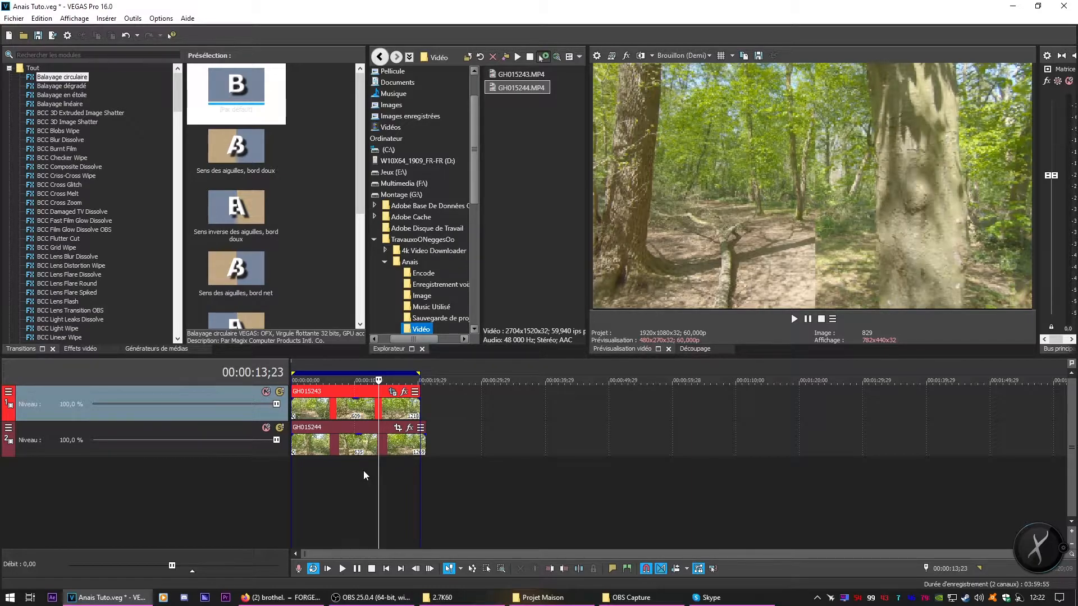
pyautogui.press('space')
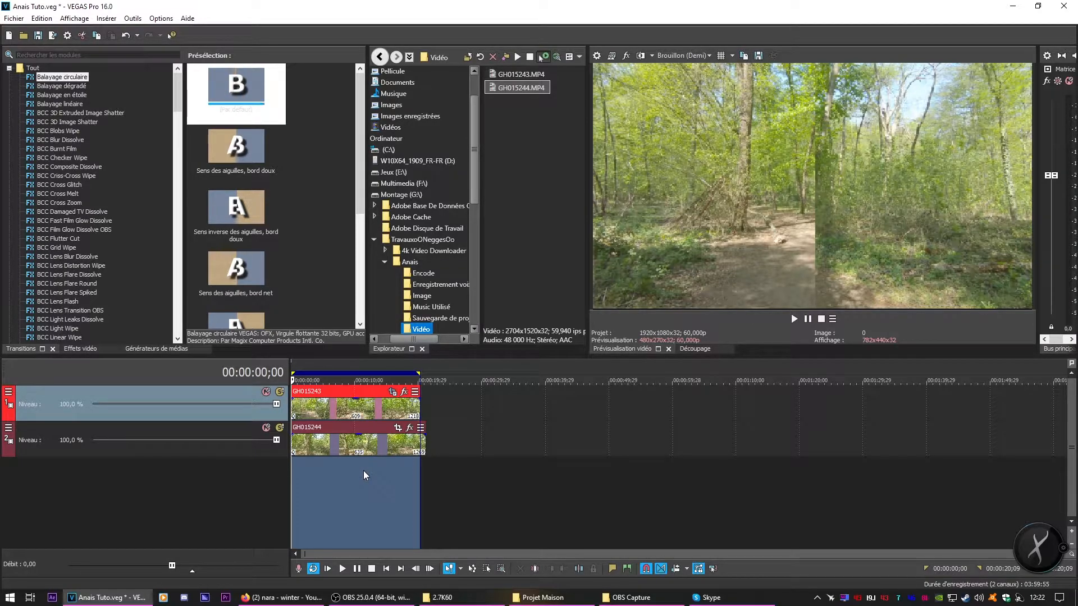
pyautogui.press('space')
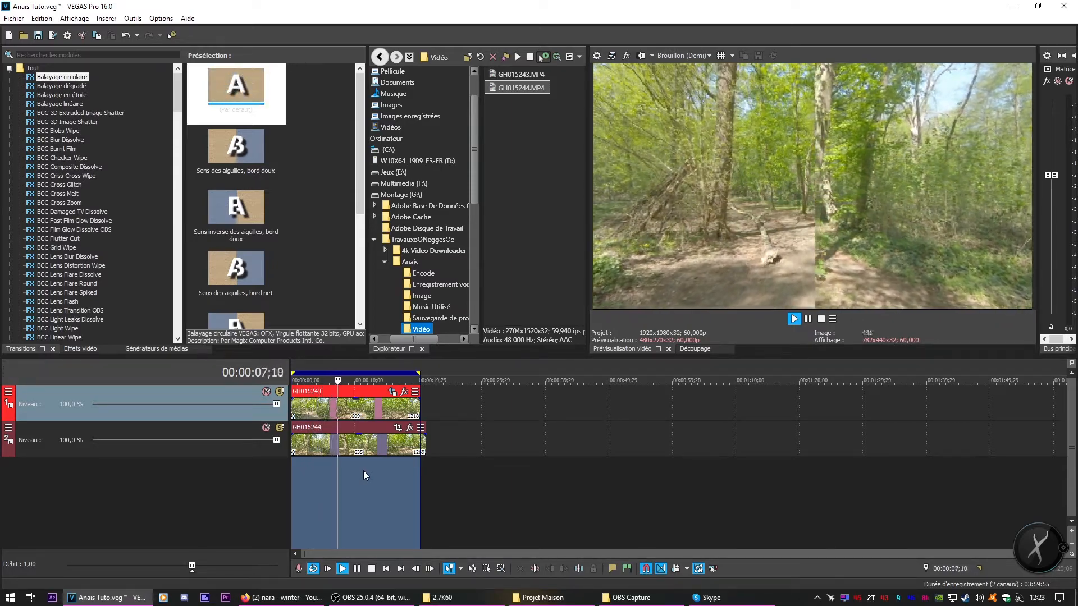
pyautogui.press('space')
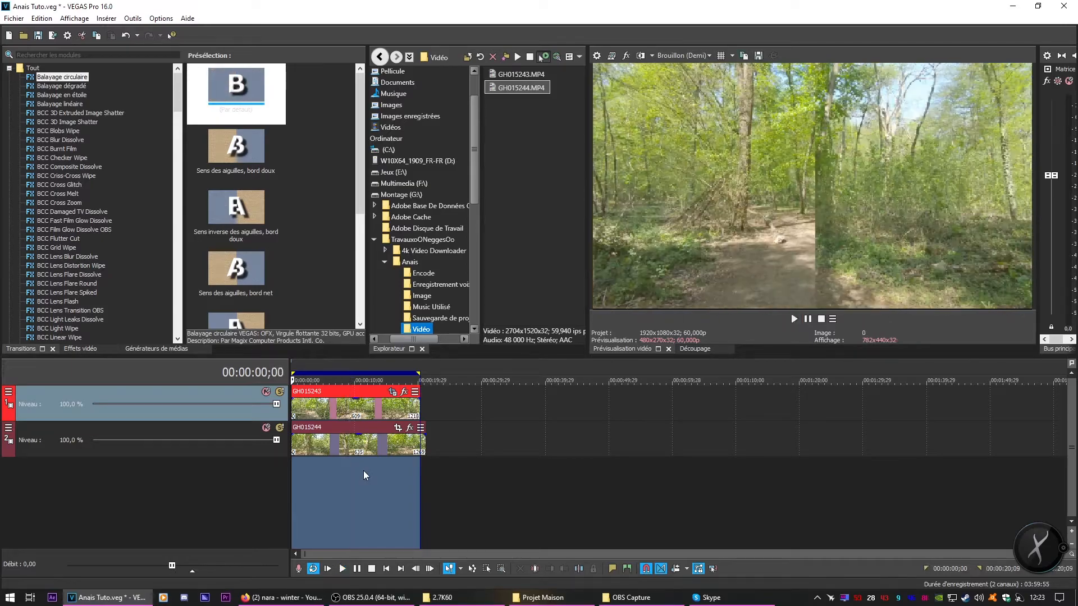
# Open GH015243's pan/crop mask and add an anchor point midway along the mask's vertical edge, trying out curved handles on it
pyautogui.click(392, 392)
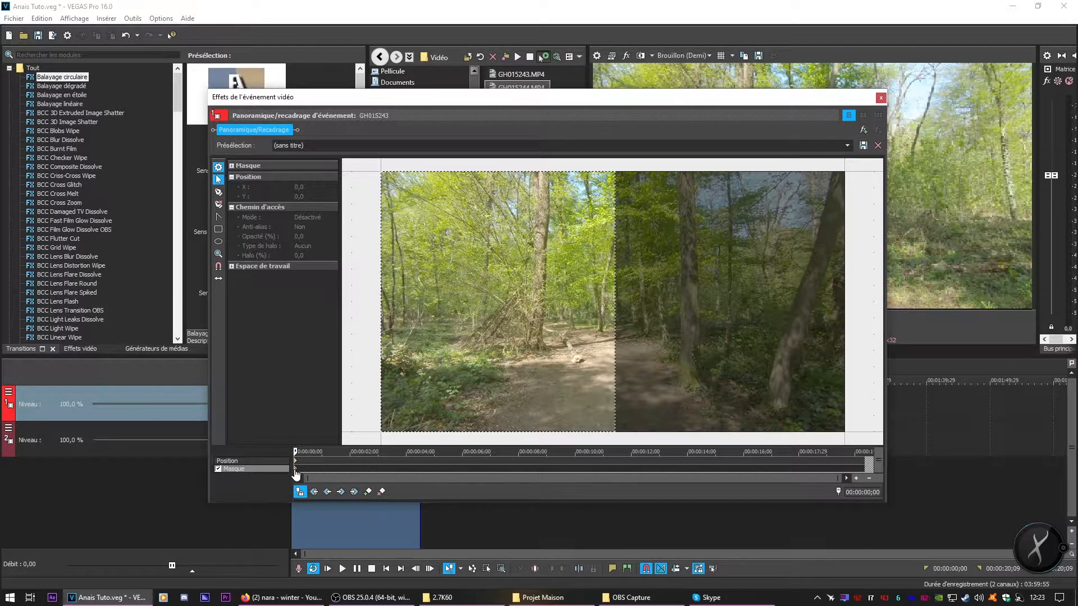
pyautogui.click(295, 470)
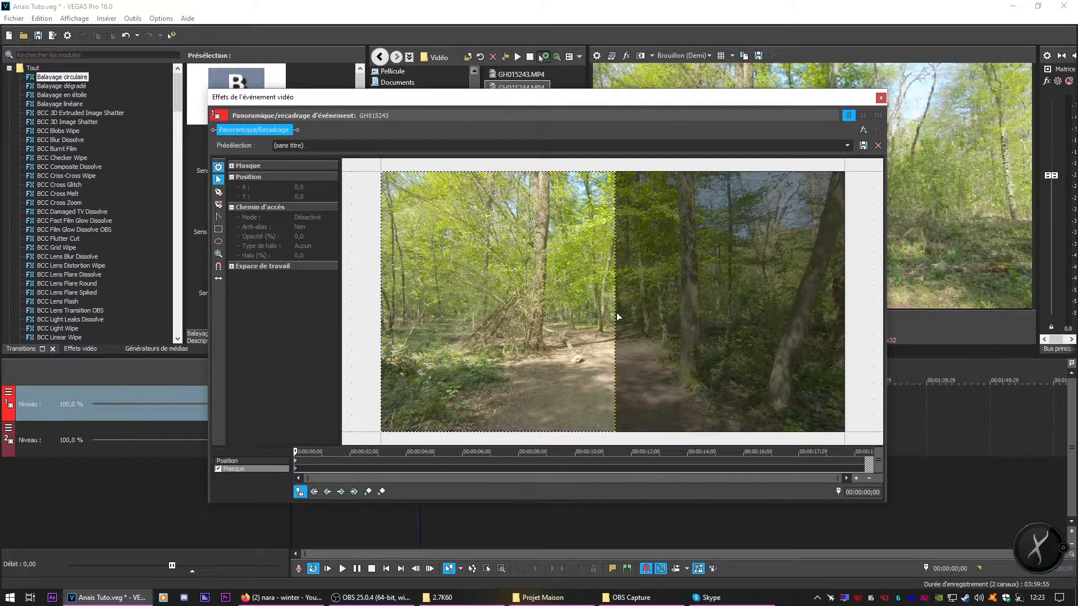
pyautogui.click(219, 193)
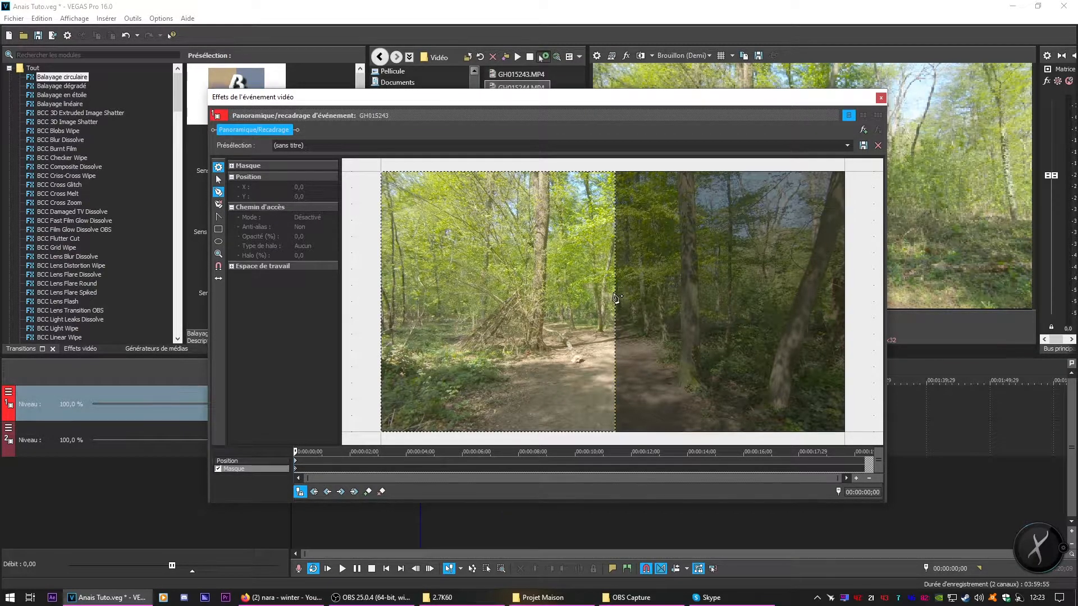
pyautogui.click(616, 296)
pyautogui.moveTo(616, 295); pyautogui.dragTo(755, 251)
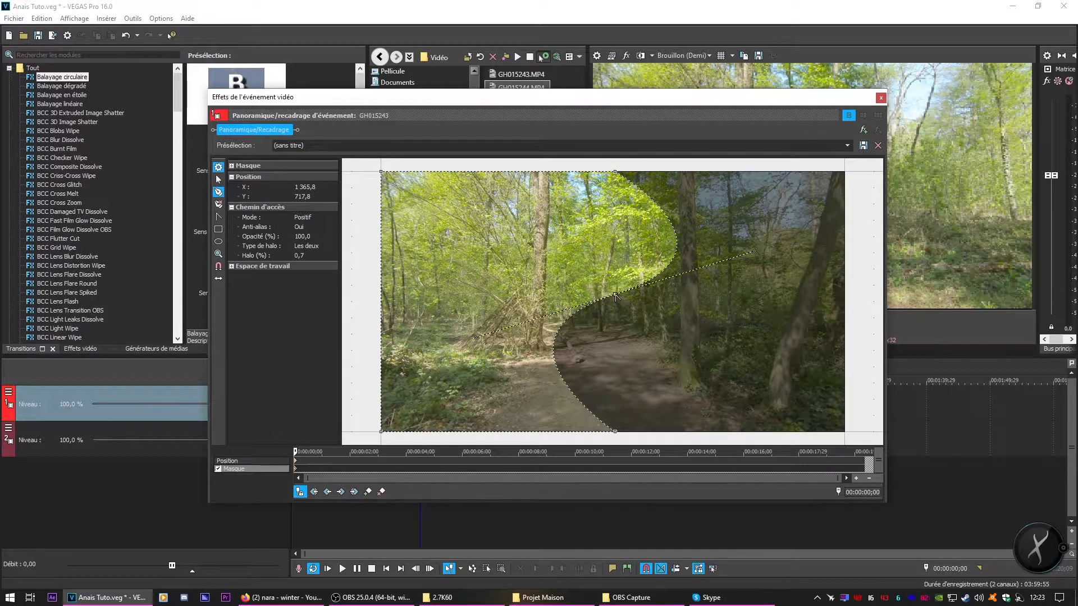
pyautogui.click(616, 296)
pyautogui.moveTo(616, 295); pyautogui.dragTo(676, 296)
pyautogui.click(615, 296)
# Allow anchor movement in both directions and pull the middle anchor outward to about X 1 876, Y 754, making a pointed edge
pyautogui.click(218, 279)
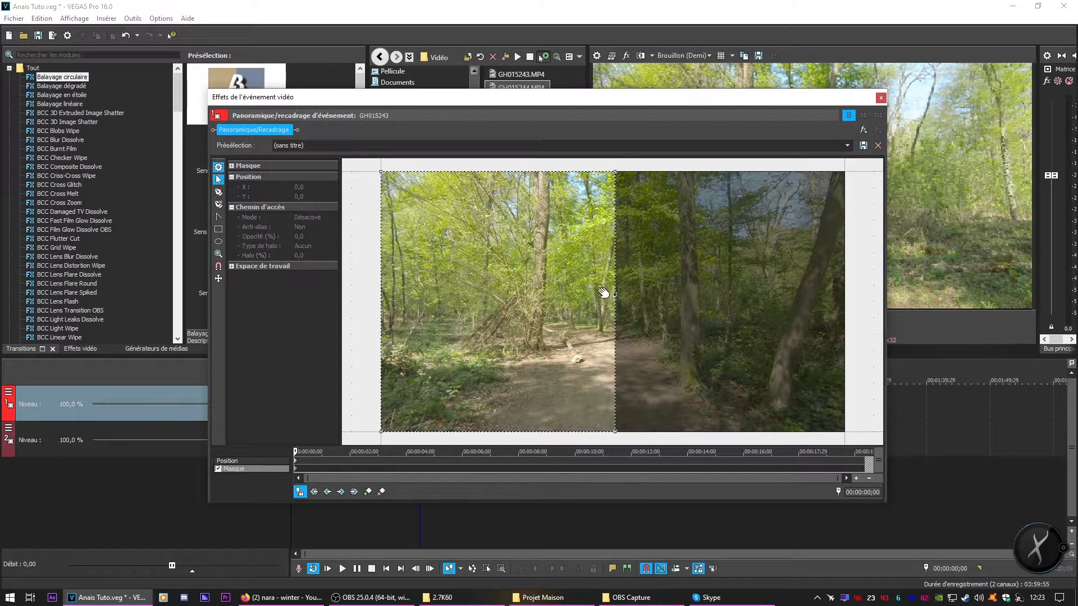
pyautogui.moveTo(616, 293); pyautogui.dragTo(753, 299)
pyautogui.moveTo(730, 99); pyautogui.dragTo(547, 98)
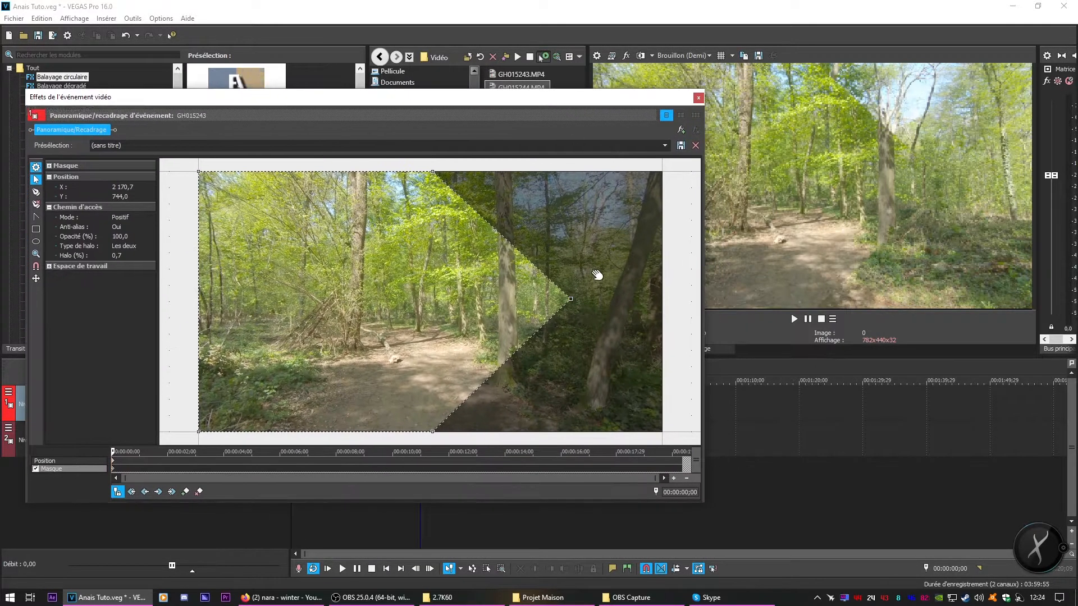
pyautogui.moveTo(570, 301); pyautogui.dragTo(520, 301)
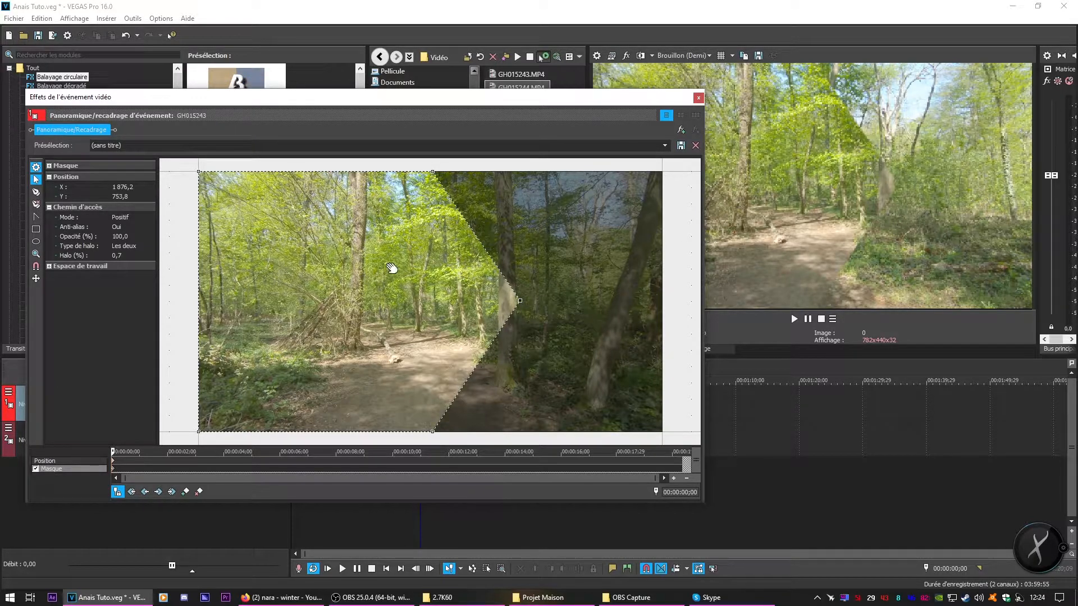
# Try a stronger feather of 7,2 % on the mask path, and switch its halo type to Aucun
pyautogui.click(120, 255)
pyautogui.click(151, 256)
pyautogui.moveTo(116, 264); pyautogui.dragTo(142, 259)
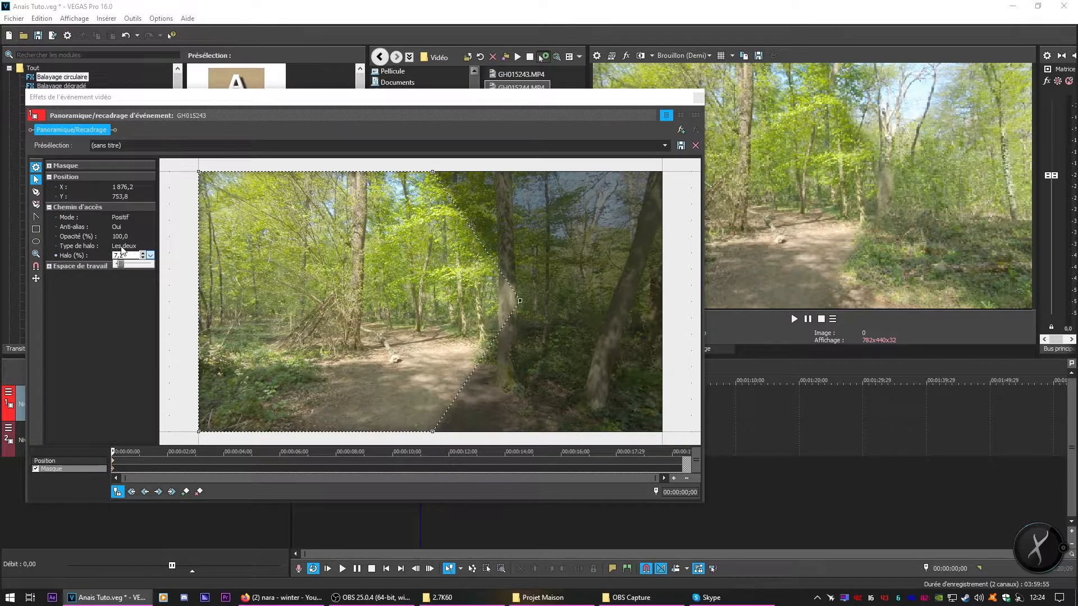
pyautogui.click(123, 246)
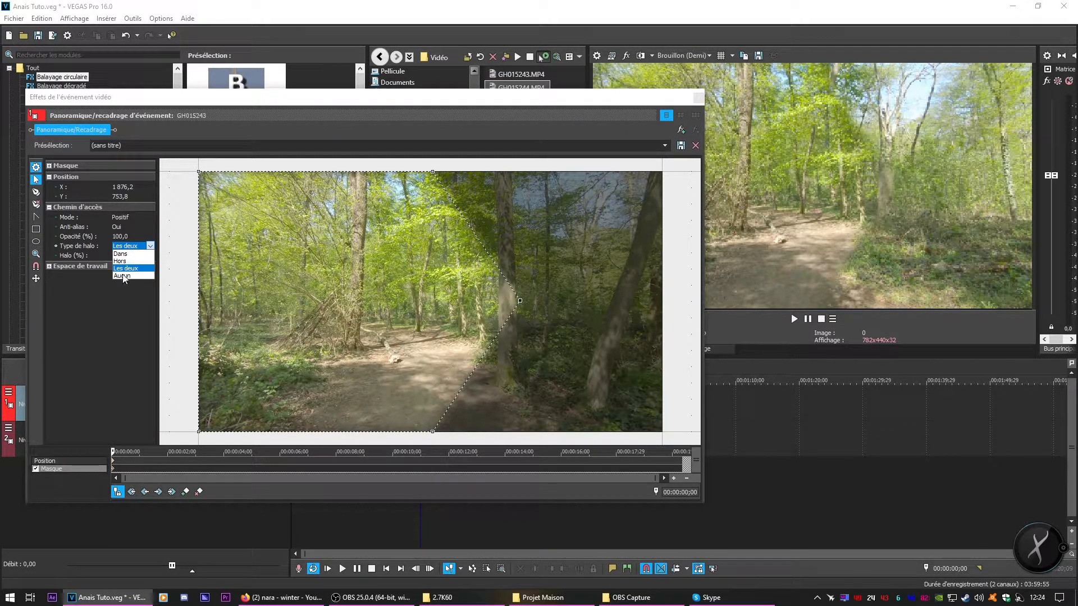
pyautogui.click(122, 276)
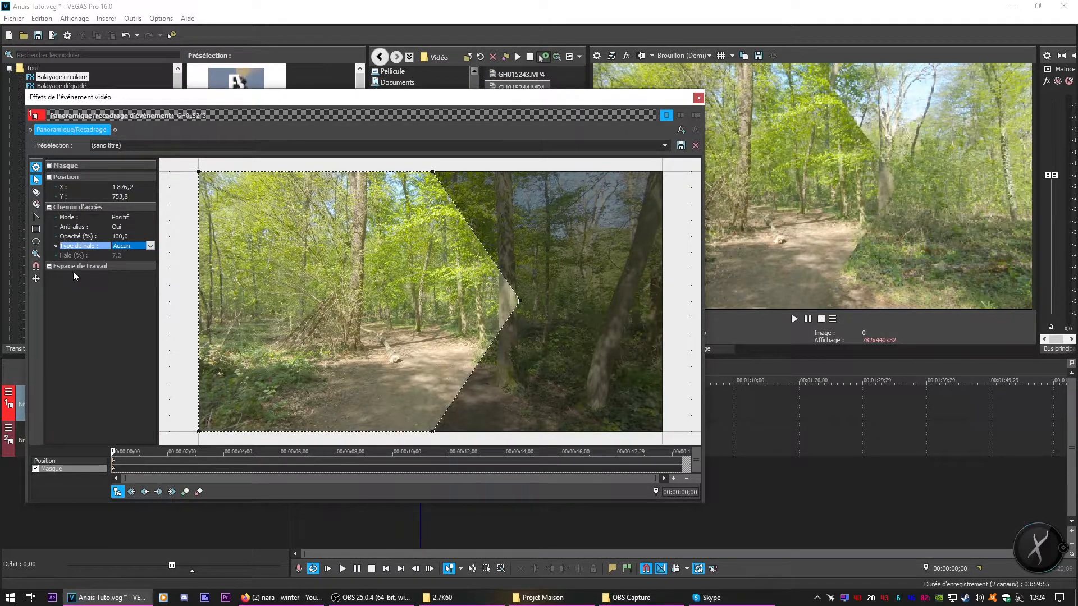
# Try out the mask path's opacity adjustment and leave the value at 100,0 %
pyautogui.click(84, 237)
pyautogui.click(144, 237)
pyautogui.moveTo(149, 247)
pyautogui.mouseDown()
pyautogui.moveTo(118, 244)
pyautogui.moveTo(152, 242)
pyautogui.mouseUp()
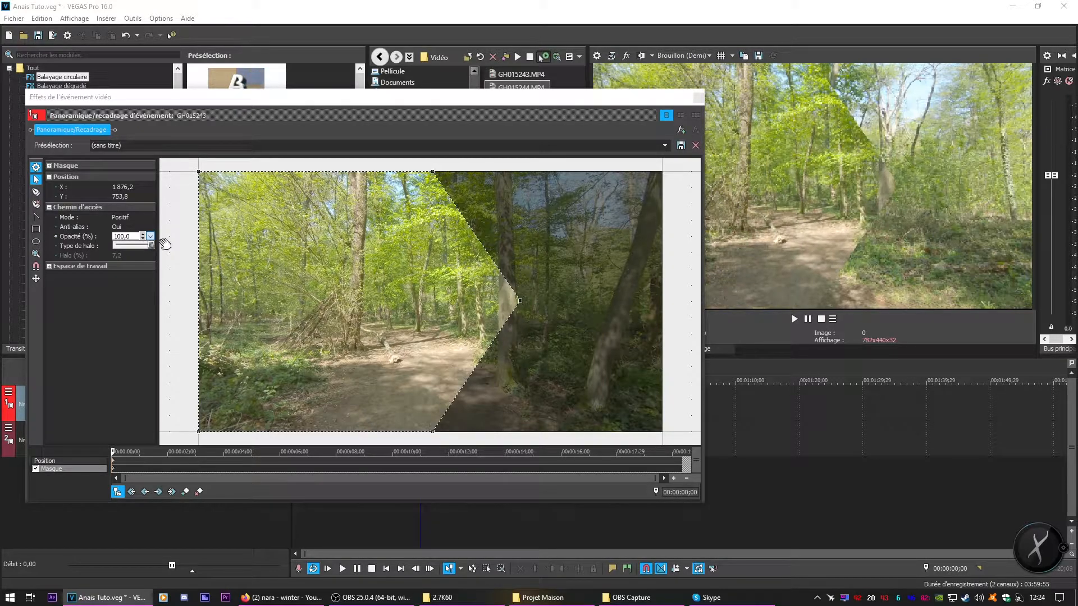
pyautogui.click(116, 294)
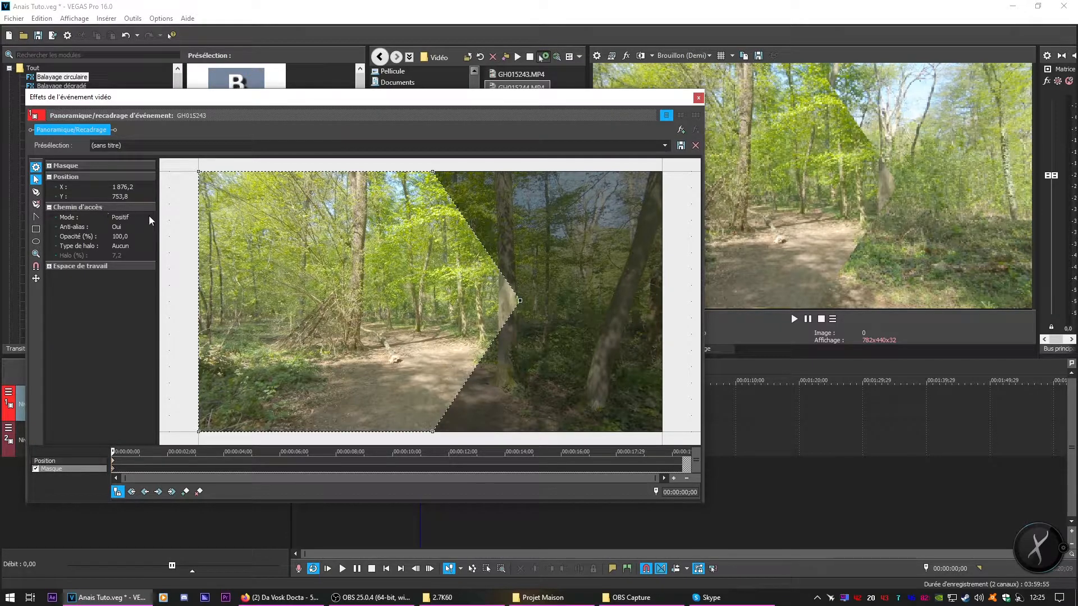
# Invert the mask on GH015243 by setting its path mode to Négatif
pyautogui.moveTo(449, 104)
pyautogui.mouseDown()
pyautogui.moveTo(494, 128)
pyautogui.moveTo(464, 106)
pyautogui.mouseUp()
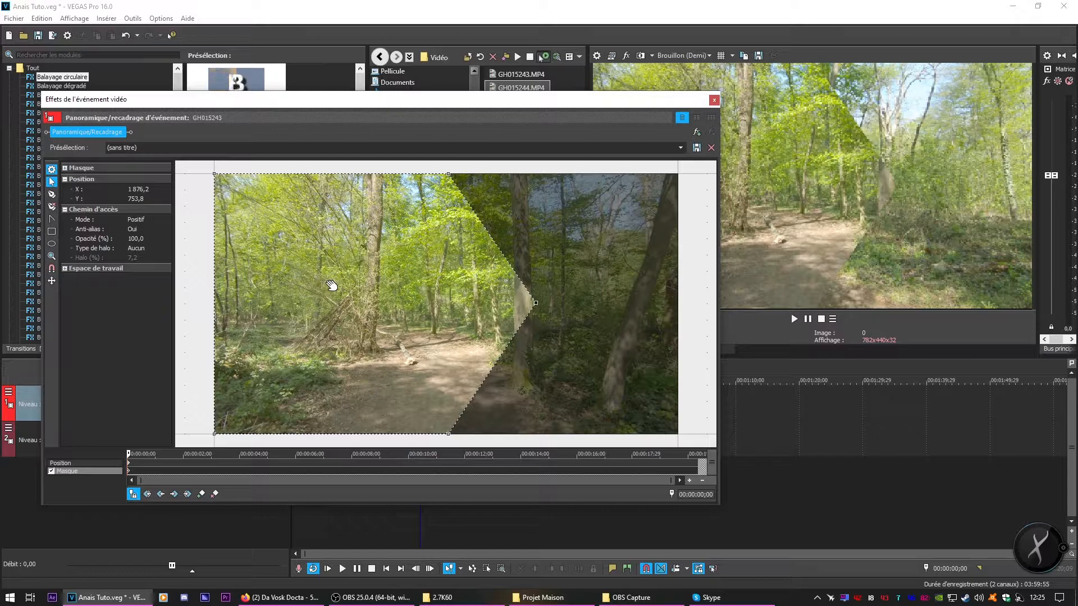
pyautogui.click(139, 219)
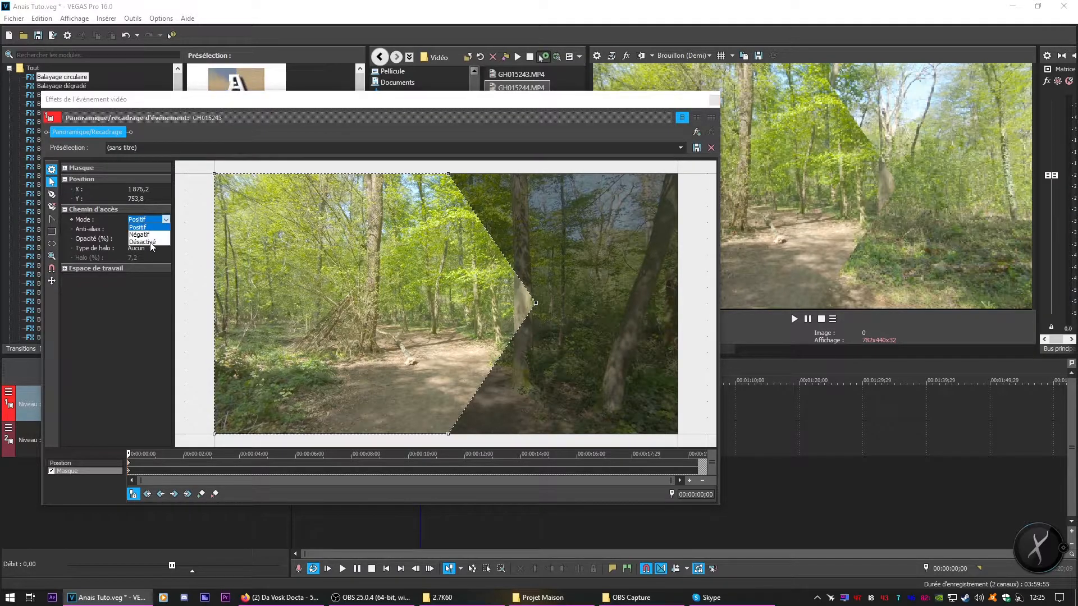
pyautogui.click(150, 236)
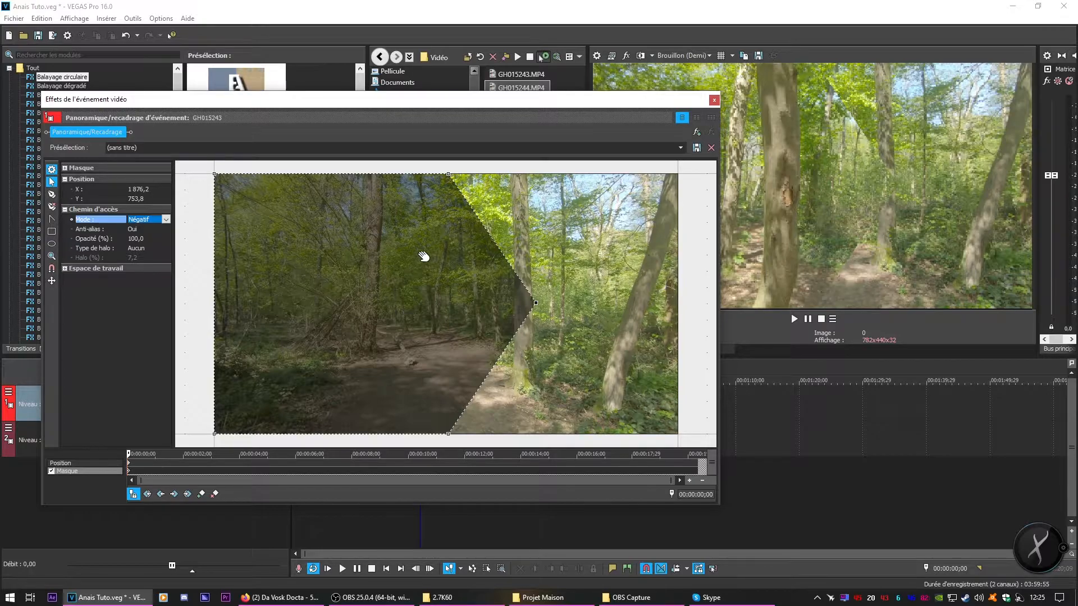
pyautogui.moveTo(464, 101); pyautogui.dragTo(837, 144)
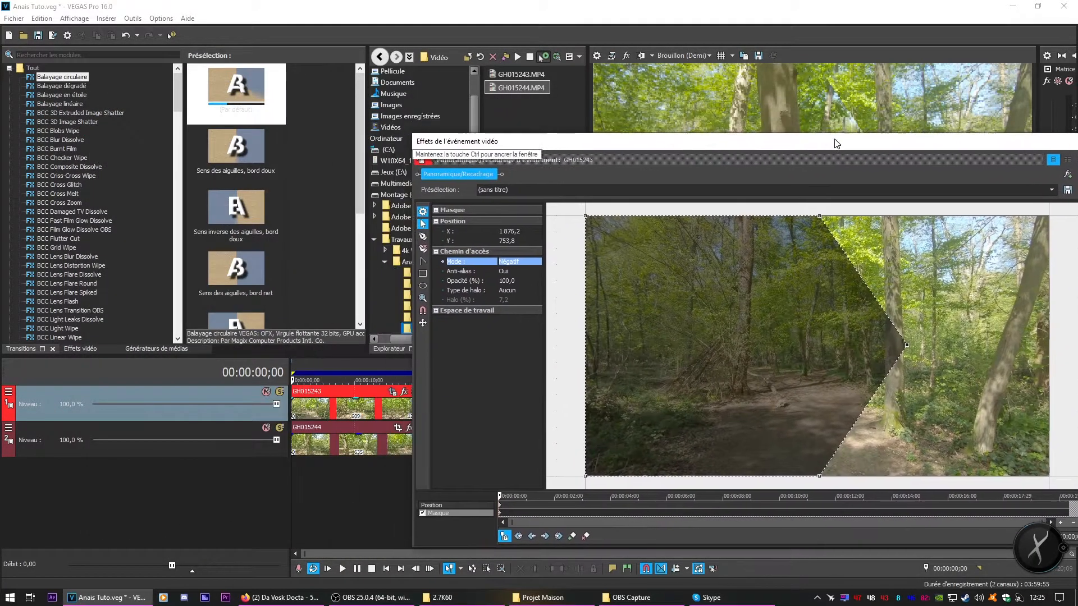
# Shift GH015244 45 seconds along its track so that the masked GH015243 can be previewed alone
pyautogui.click(359, 444)
pyautogui.press('Delete')
pyautogui.moveTo(787, 142); pyautogui.dragTo(373, 124)
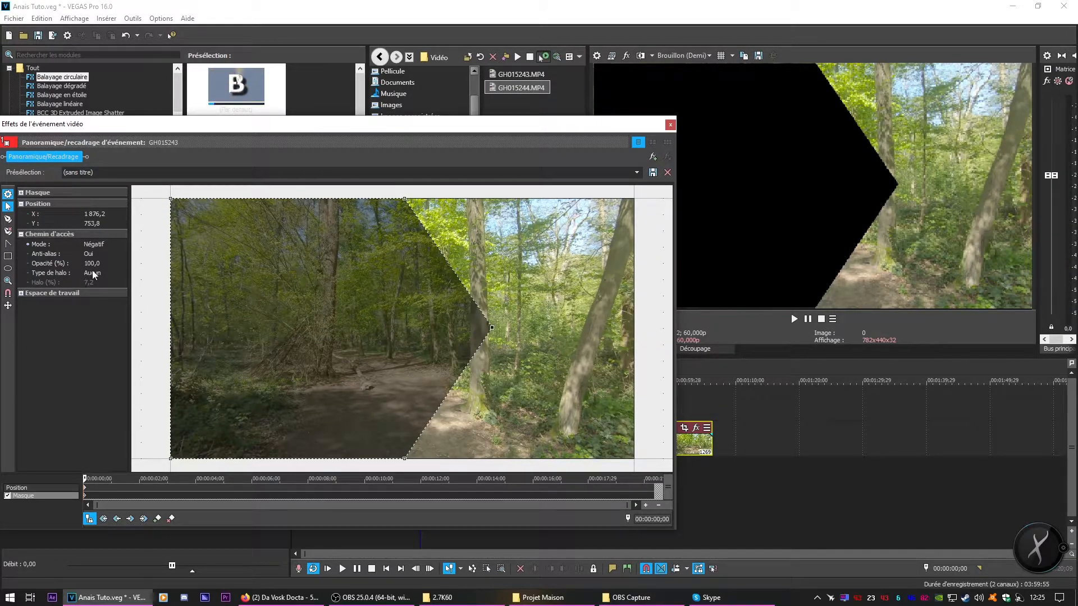
# Set the mask's path mode to Positif and close the event effects window
pyautogui.click(95, 245)
pyautogui.click(100, 254)
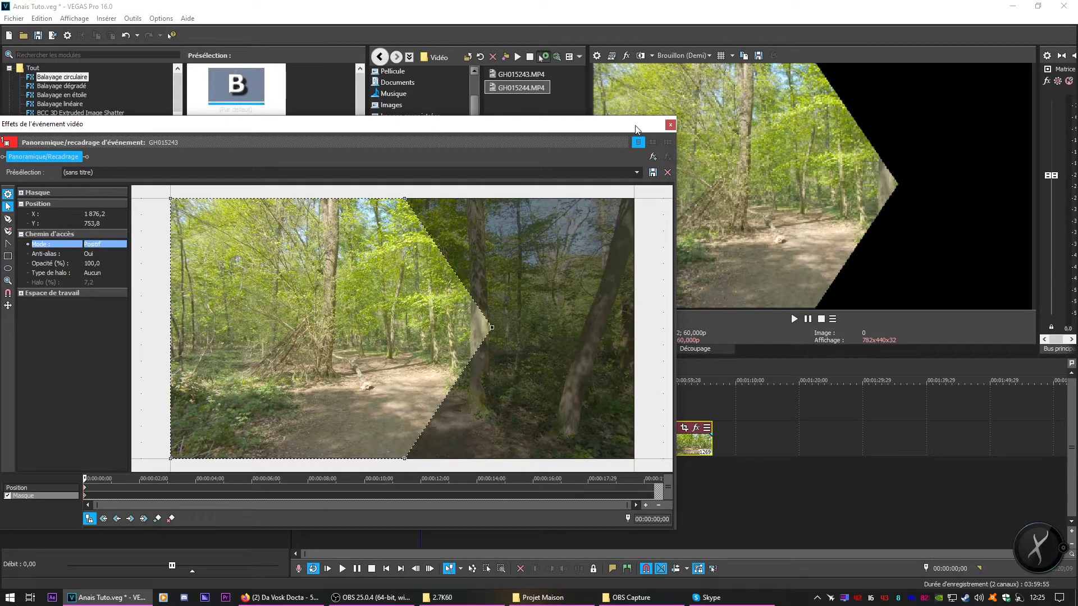
pyautogui.click(670, 124)
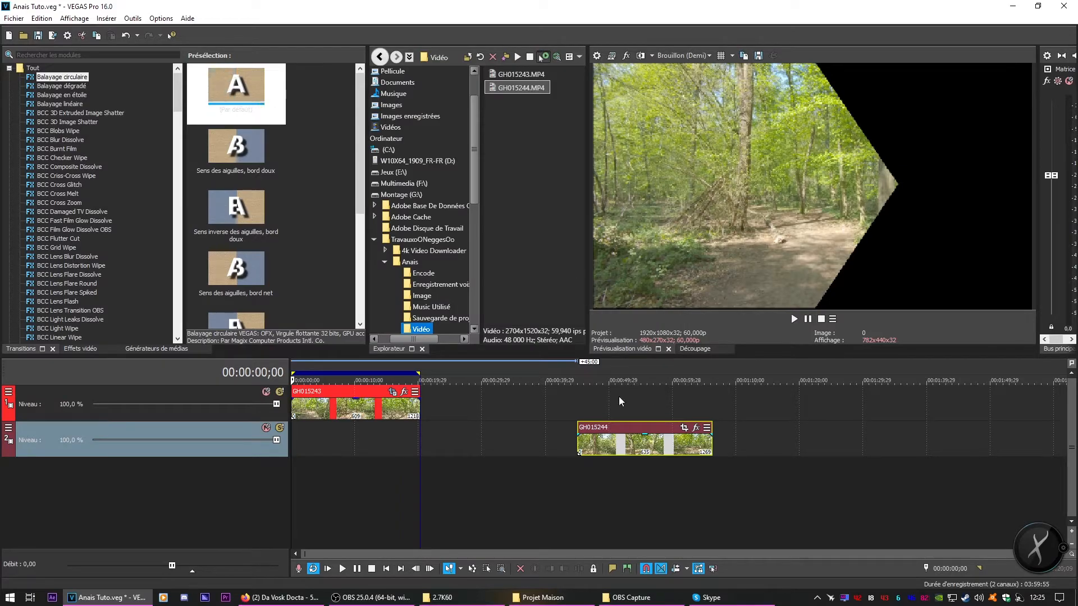
# Move GH015244 to the start of the second track beneath GH015243 and play the combined clips
pyautogui.moveTo(629, 438); pyautogui.dragTo(344, 438)
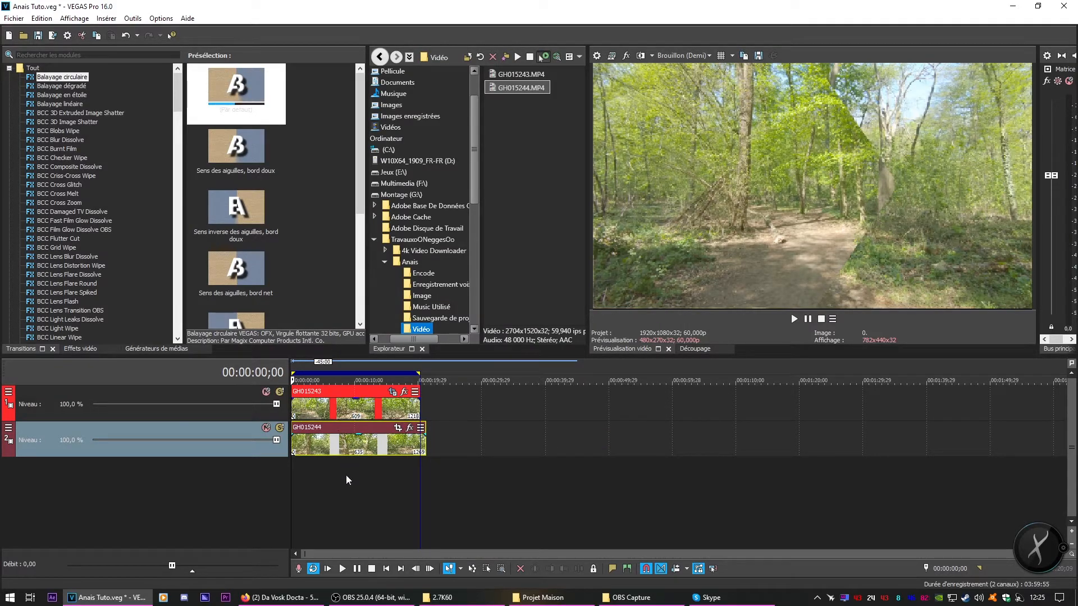
pyautogui.click(365, 499)
pyautogui.press('space')
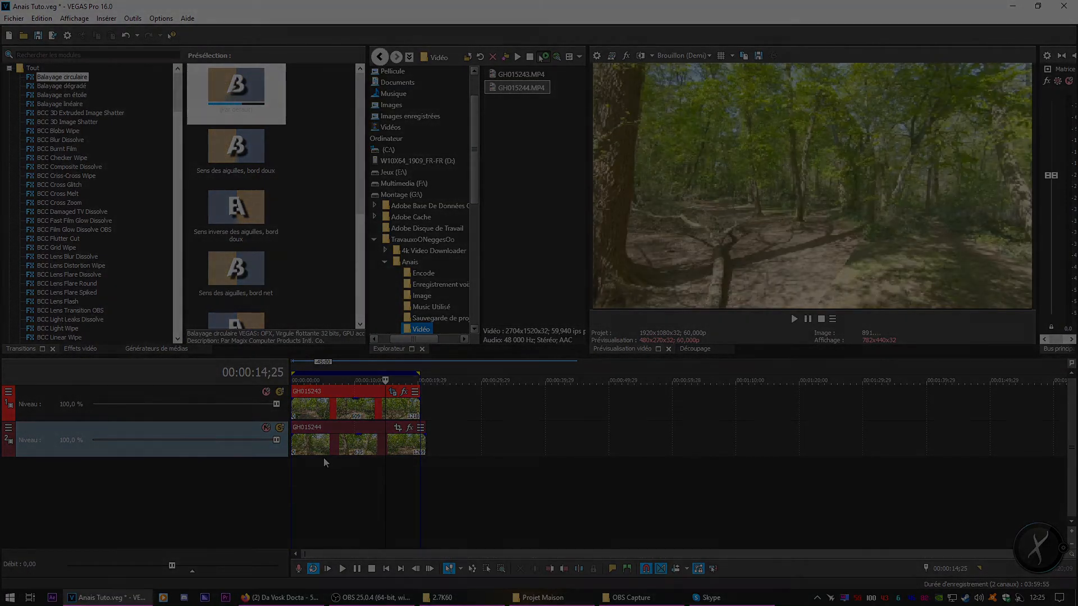